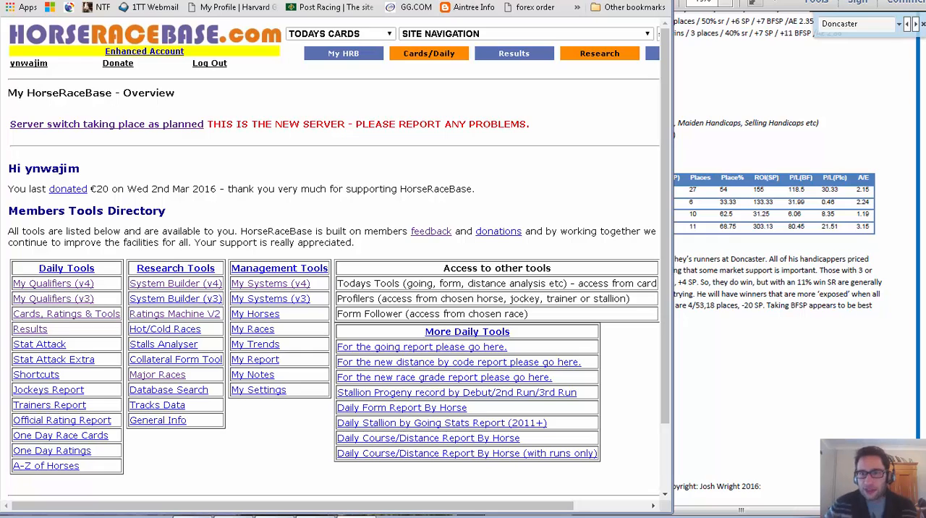
Review the trainer micro system rules for Doncaster handicaps in the PDF beside the browser.
click(787, 121)
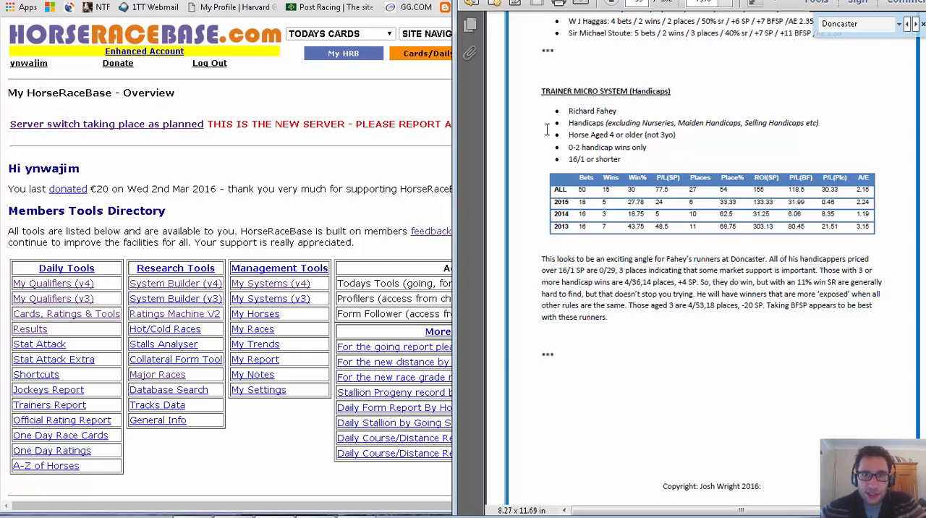
click(293, 97)
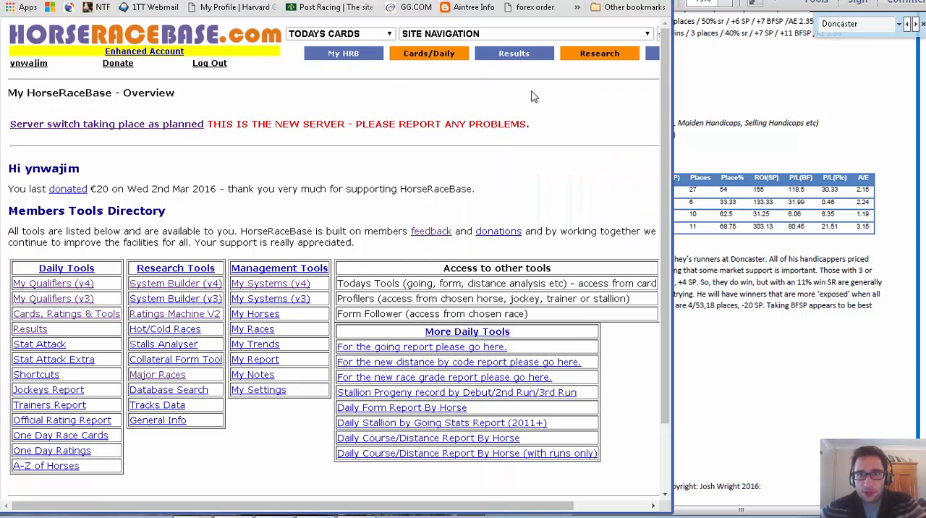
click(710, 112)
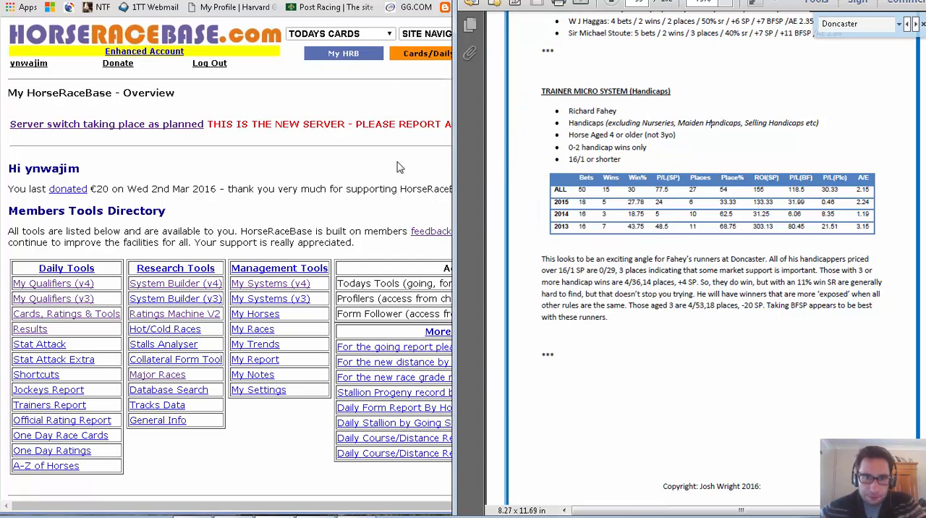
click(296, 89)
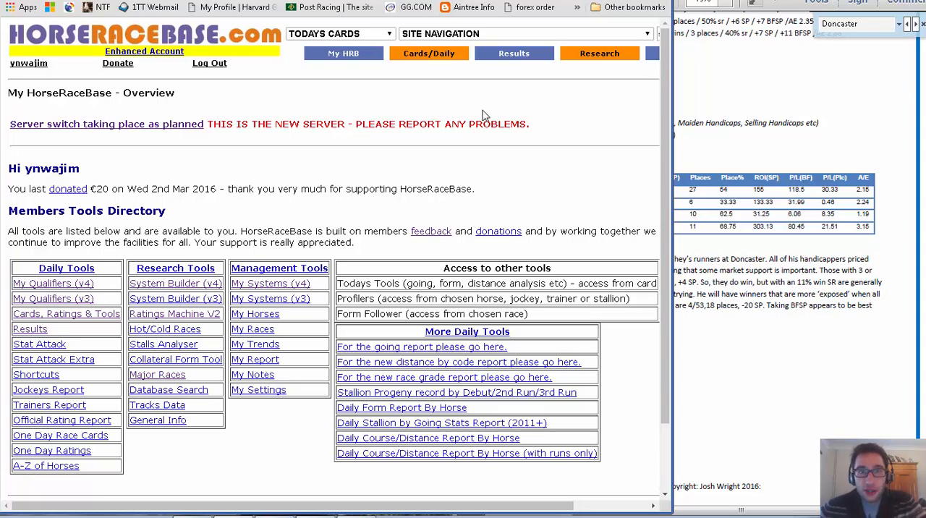
click(807, 107)
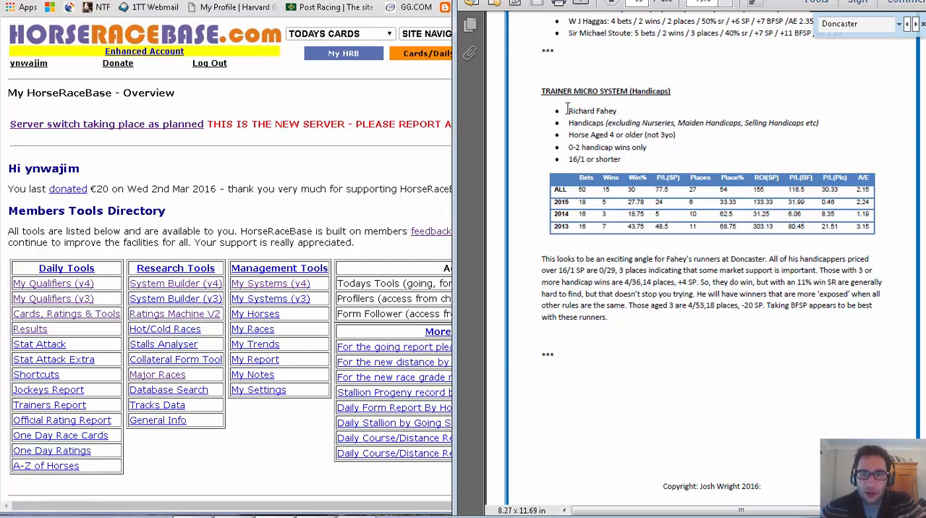
Widen the browser window so the site's full navigation bar fits, and bring it in front of the PDF.
click(364, 92)
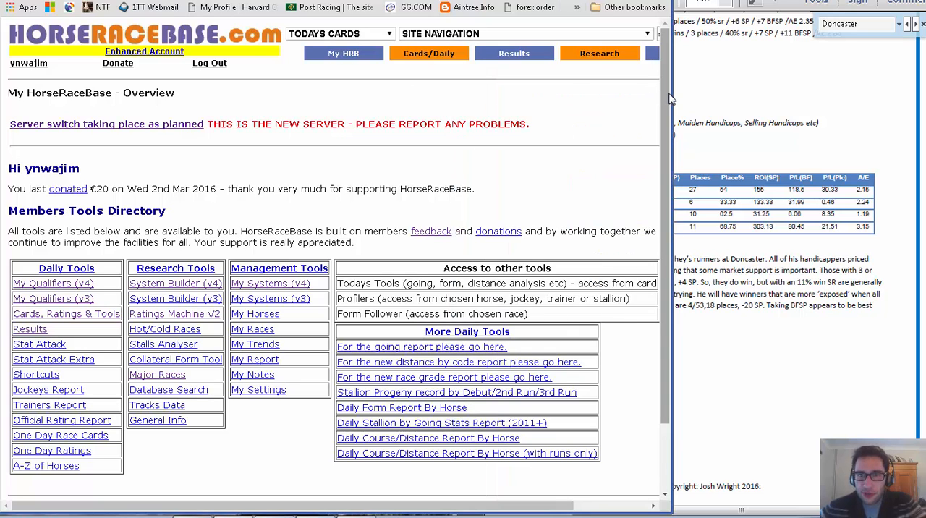
drag(672, 93, 753, 103)
click(835, 122)
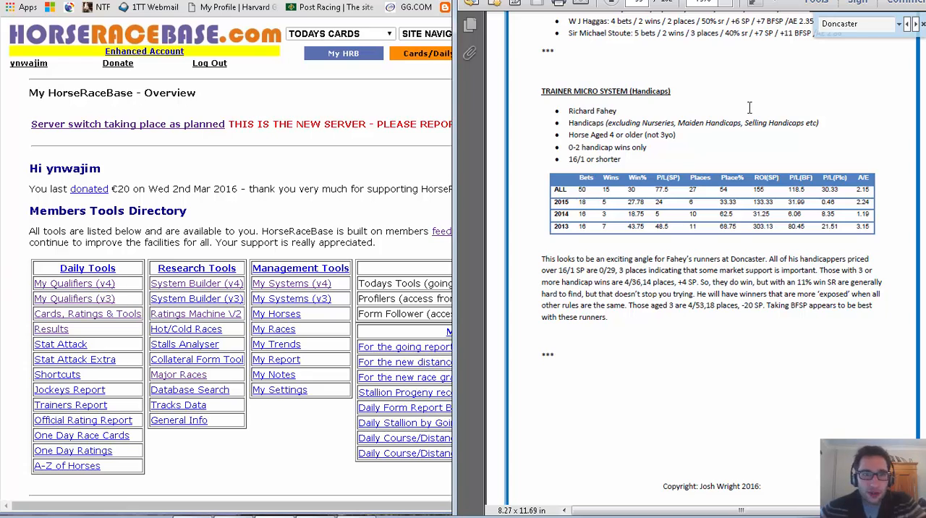
click(307, 86)
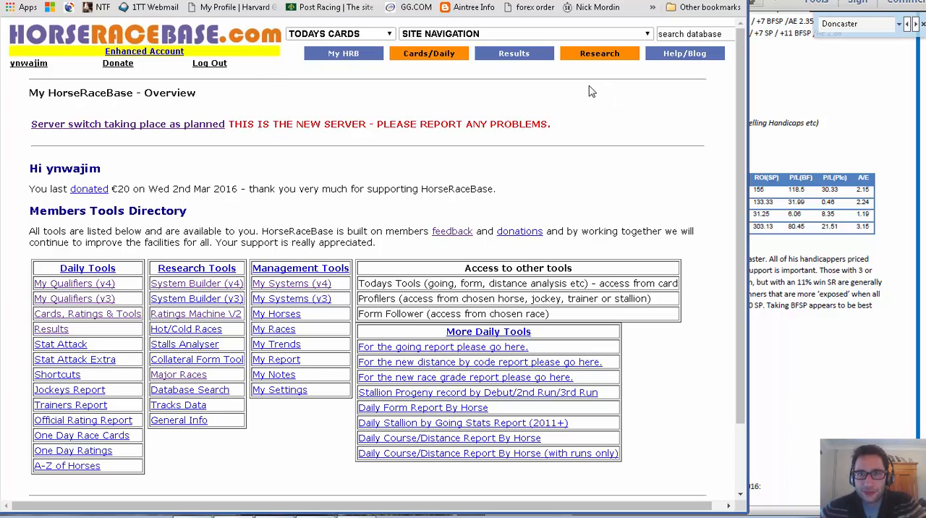
Open the V4 System Builder and show its list of categories for adding criteria.
mouse_move(620, 58)
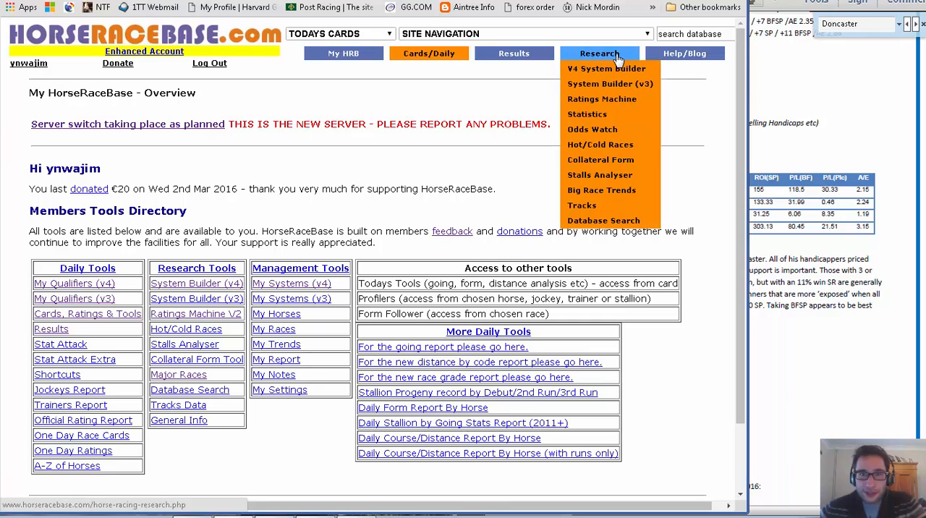
mouse_move(423, 58)
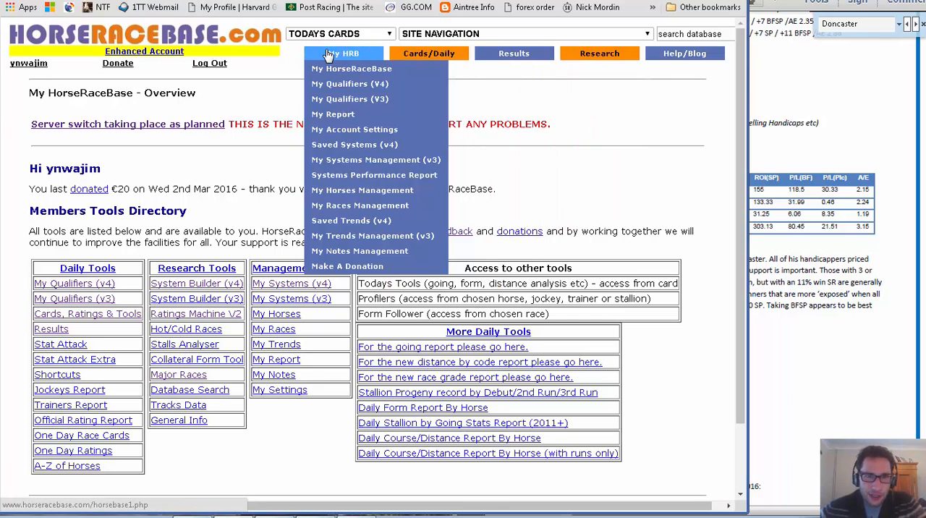
mouse_move(548, 56)
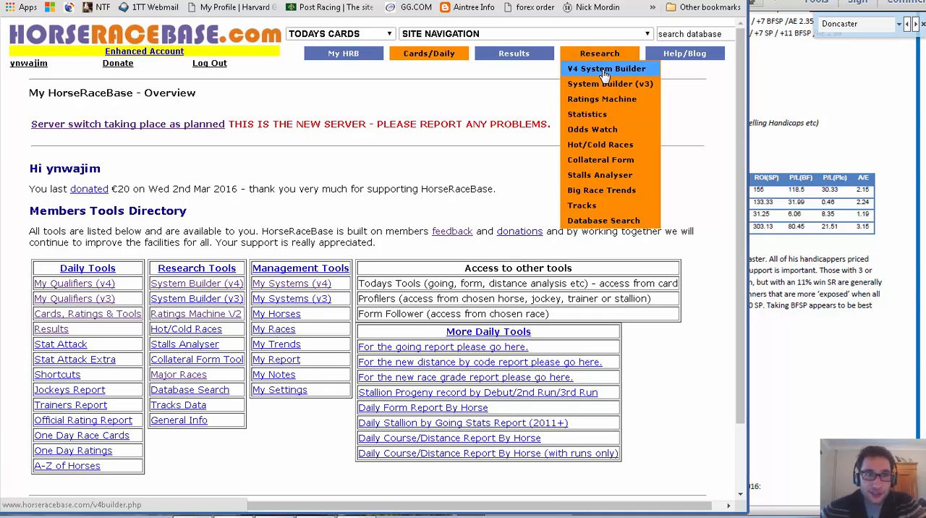
click(605, 73)
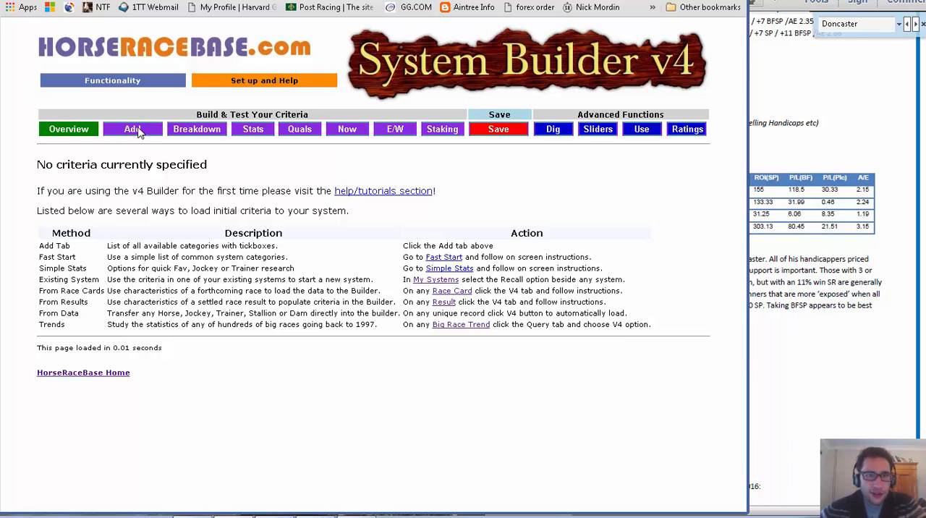
click(136, 130)
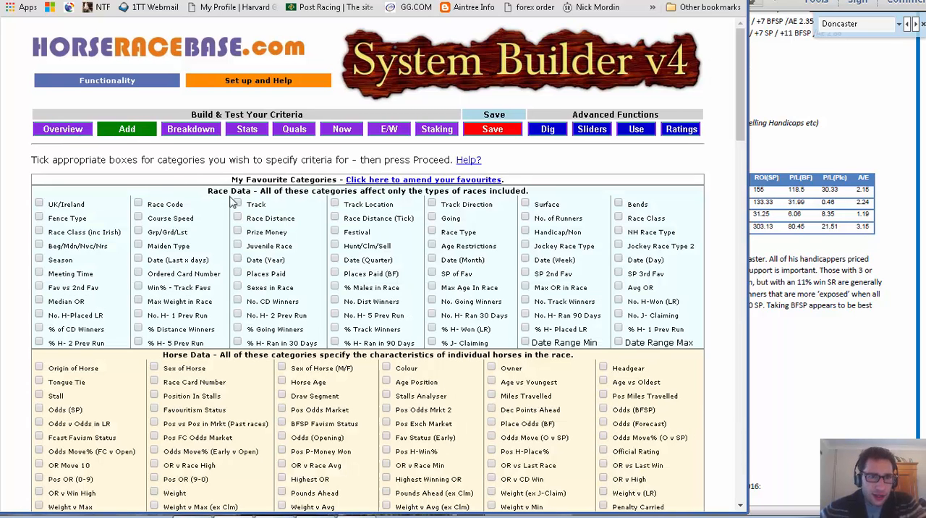
Select the Race Code, Track, Date (Year) and Handicap/Non categories and proceed to their criteria form.
click(863, 109)
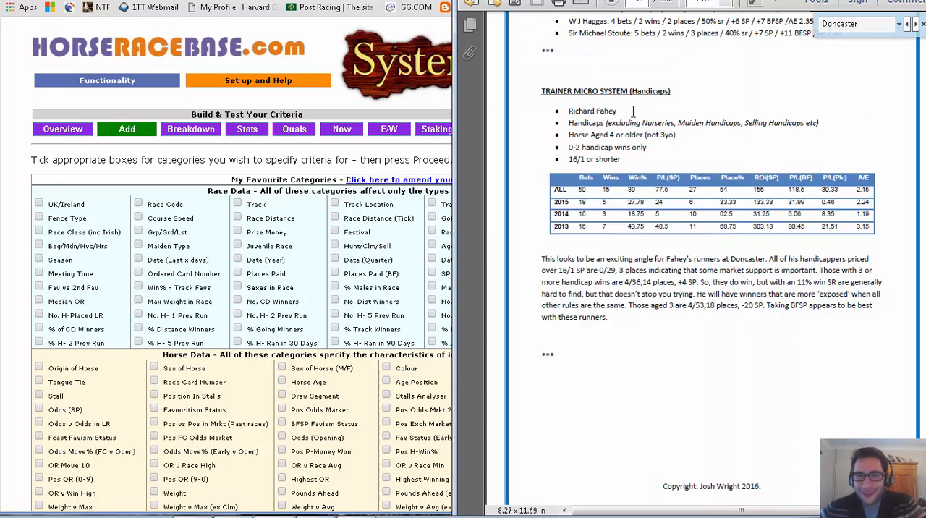
click(238, 205)
click(138, 204)
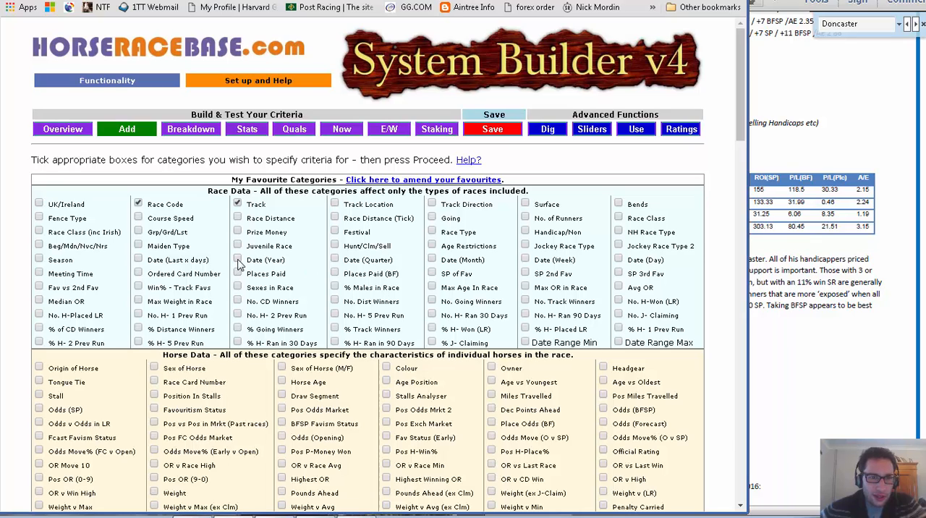
click(238, 260)
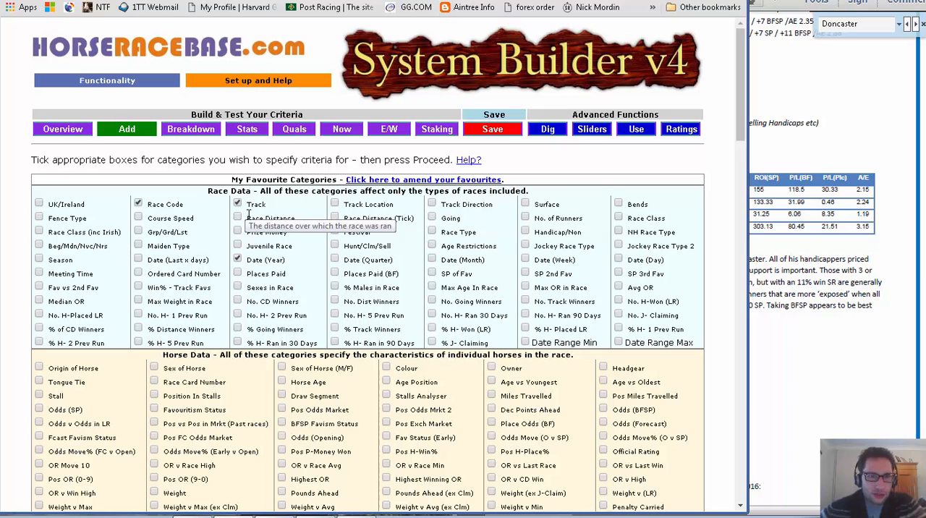
click(526, 231)
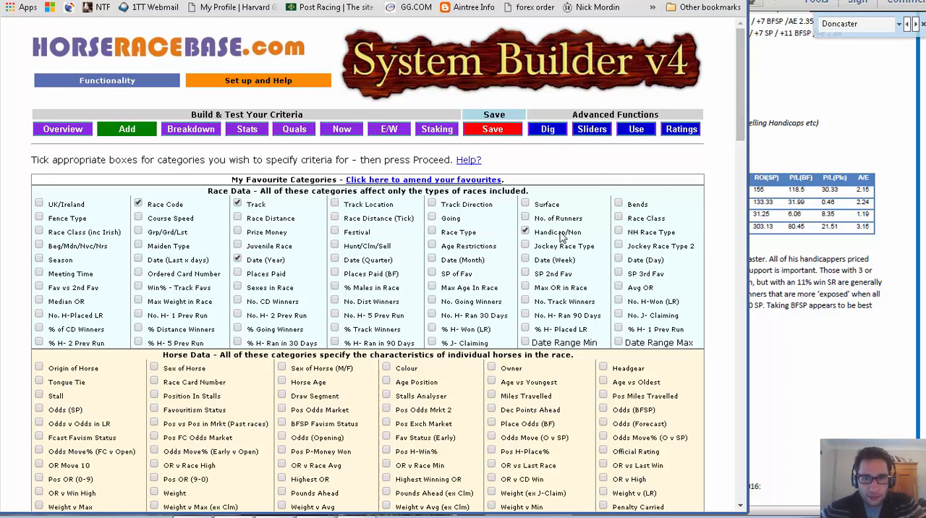
drag(740, 82, 749, 474)
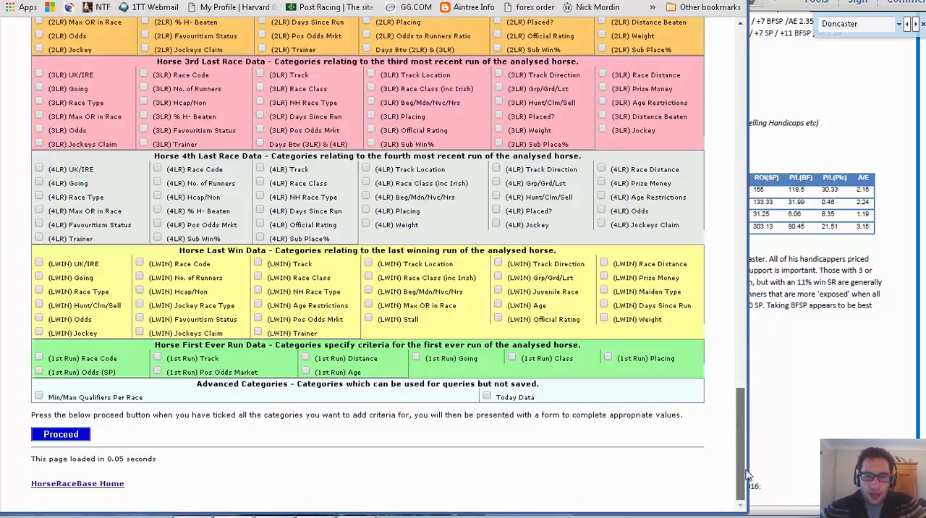
click(65, 436)
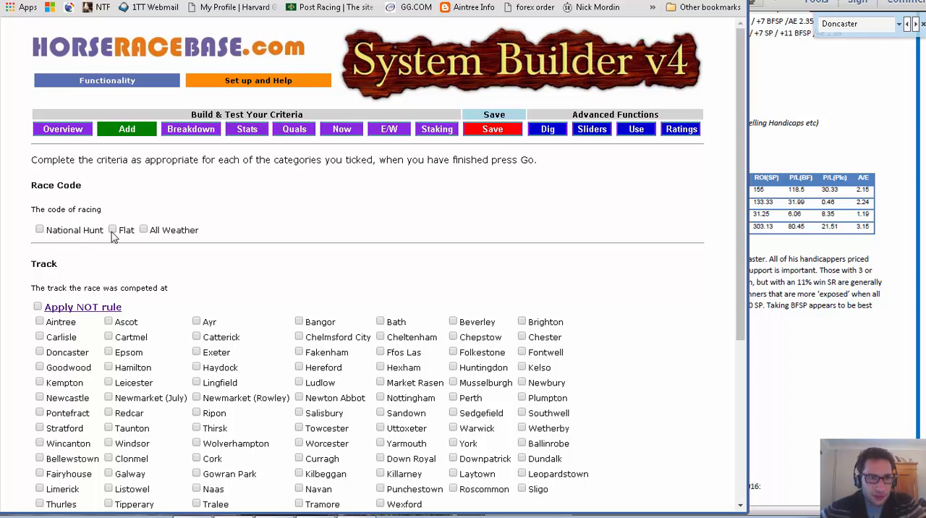
Set the race code to Flat, the track to Doncaster and the race type to Handicap.
drag(745, 102, 749, 181)
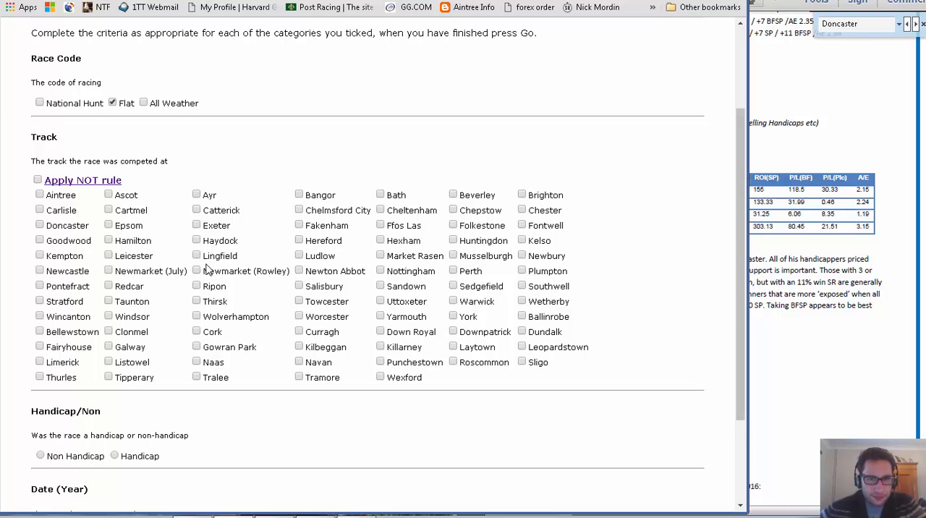
click(40, 225)
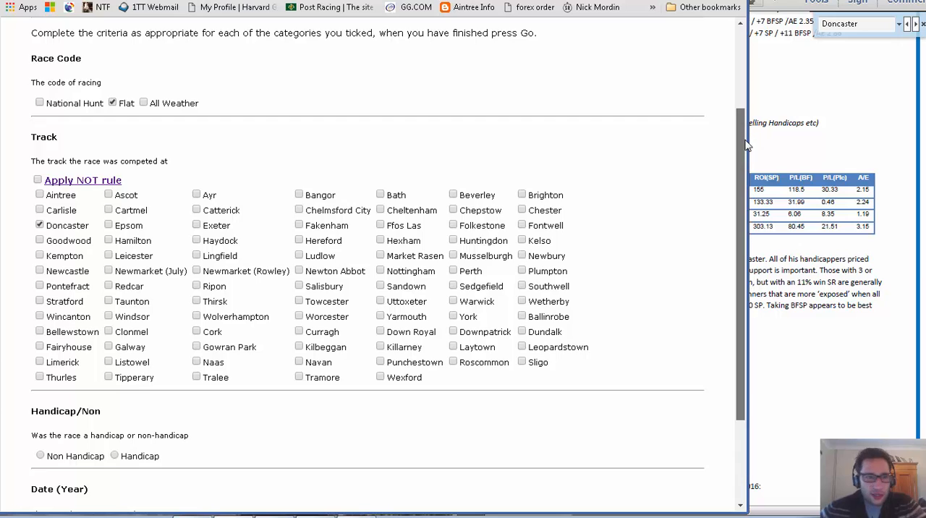
drag(745, 148, 747, 227)
click(114, 328)
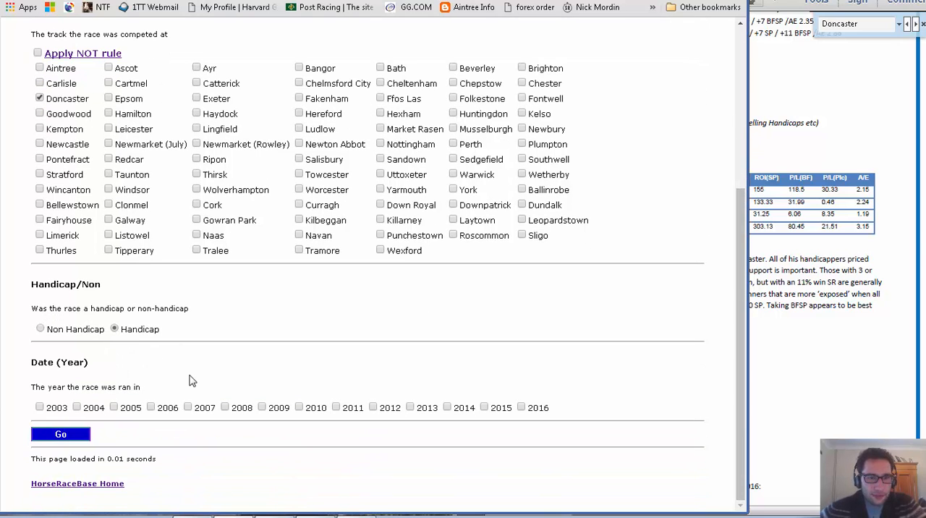
Restrict the race years to 2013, 2014, 2015 and 2016 and submit the criteria.
click(522, 407)
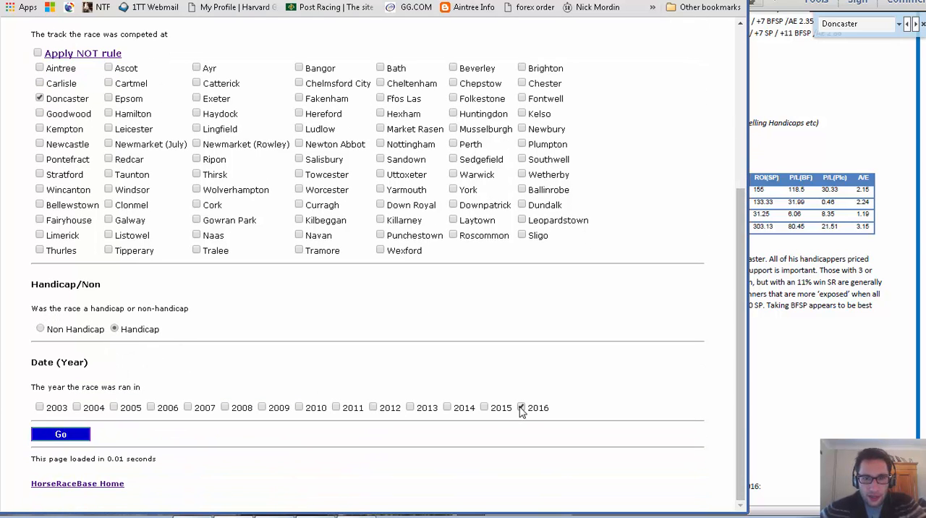
click(484, 407)
click(447, 407)
click(411, 408)
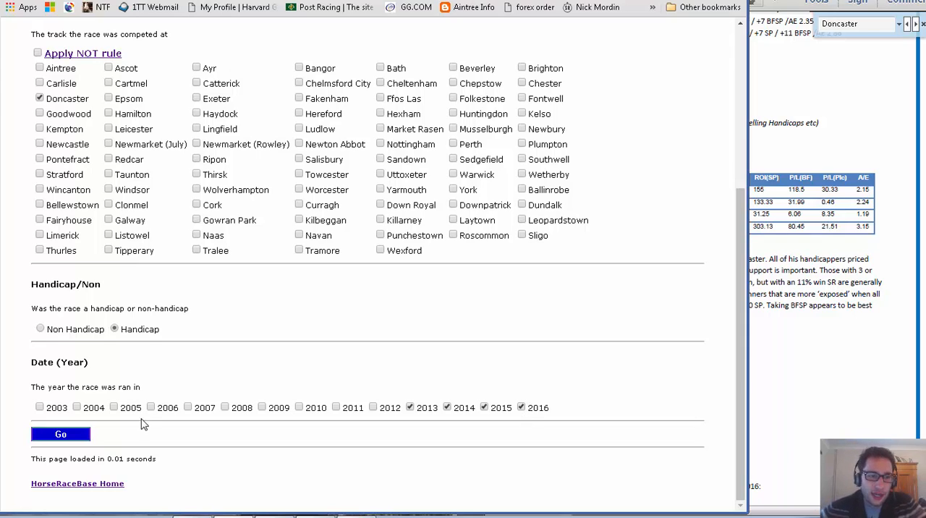
click(61, 434)
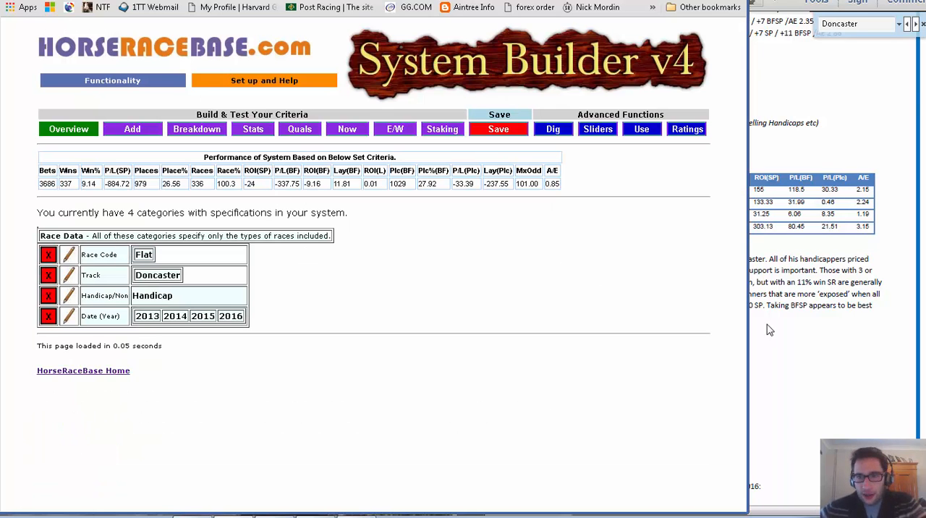
Look through the categories available for breaking down the system's results and return to the system overview.
drag(748, 343, 450, 302)
click(410, 288)
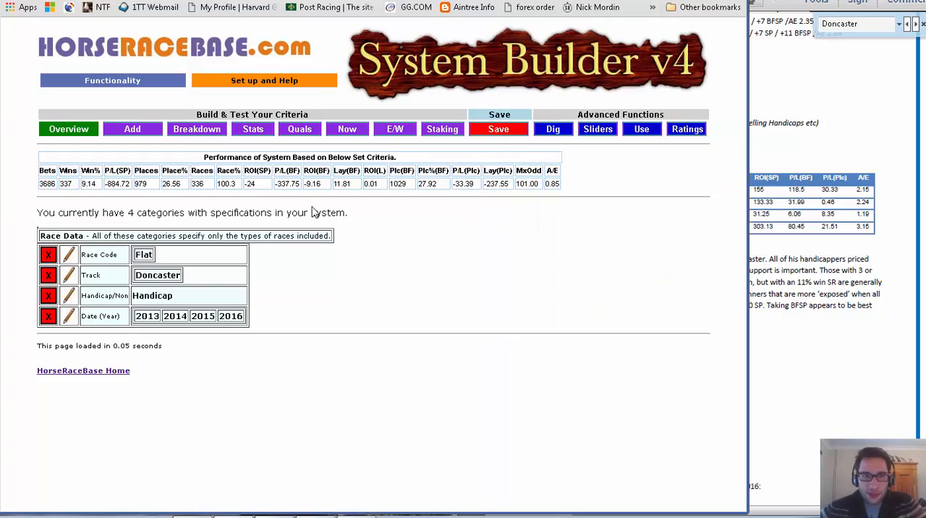
click(210, 135)
scroll(253, 175, down, 1)
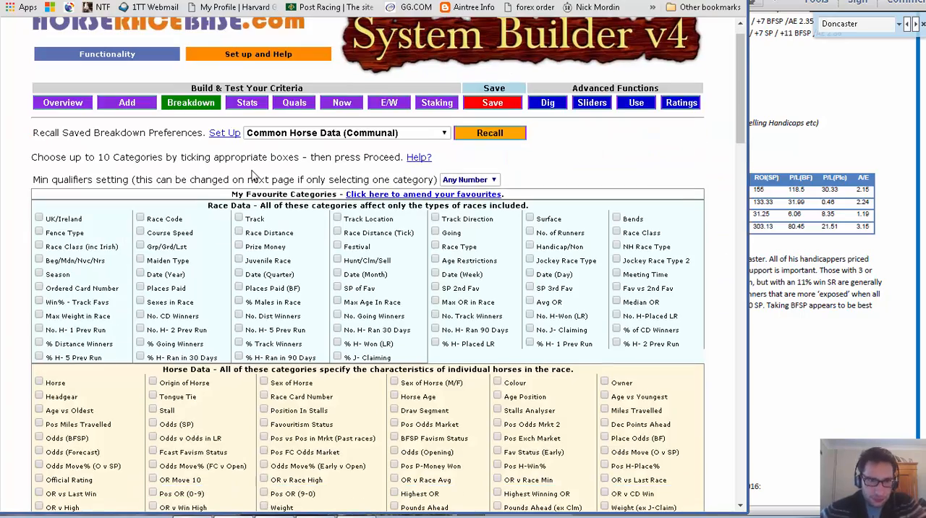
scroll(253, 175, down, 8)
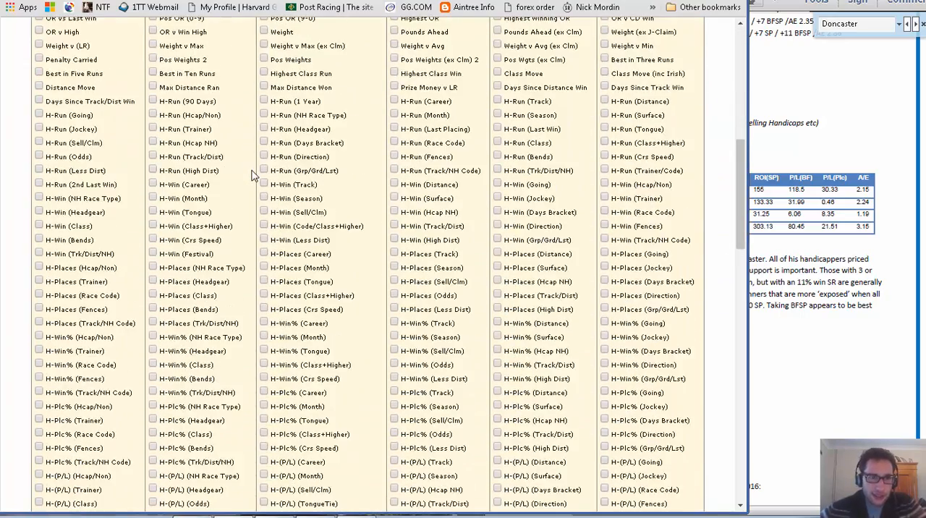
scroll(253, 175, up, 3)
scroll(253, 175, up, 6)
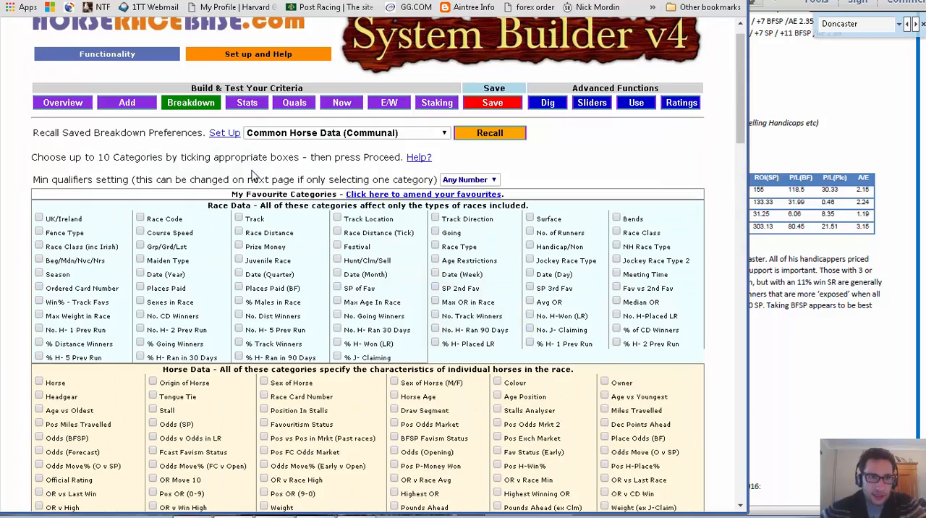
click(78, 105)
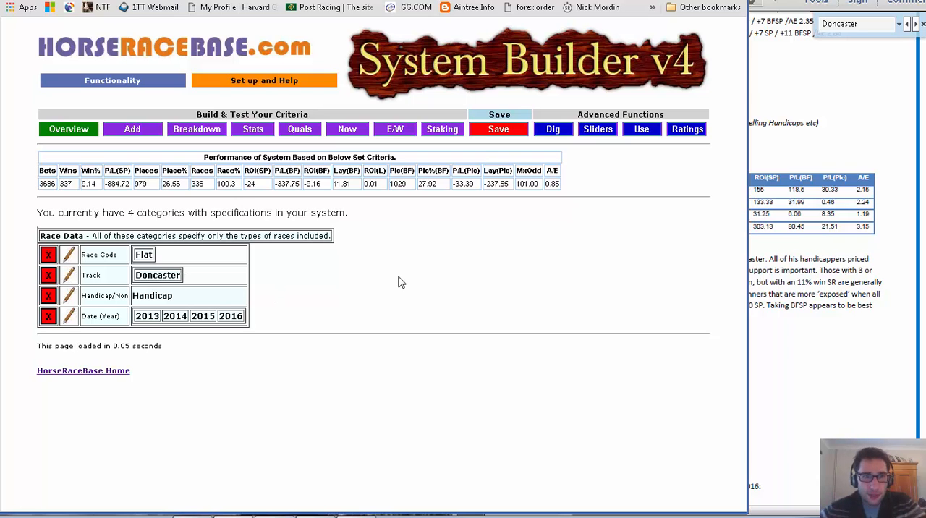
Check the handicap rule in the PDF and generate a breakdown of the system's results by Race Type.
click(219, 130)
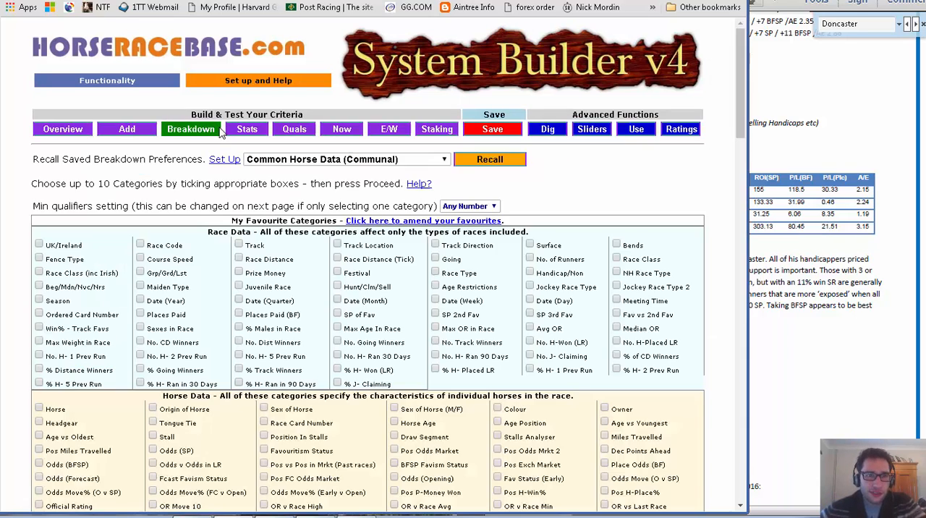
click(833, 131)
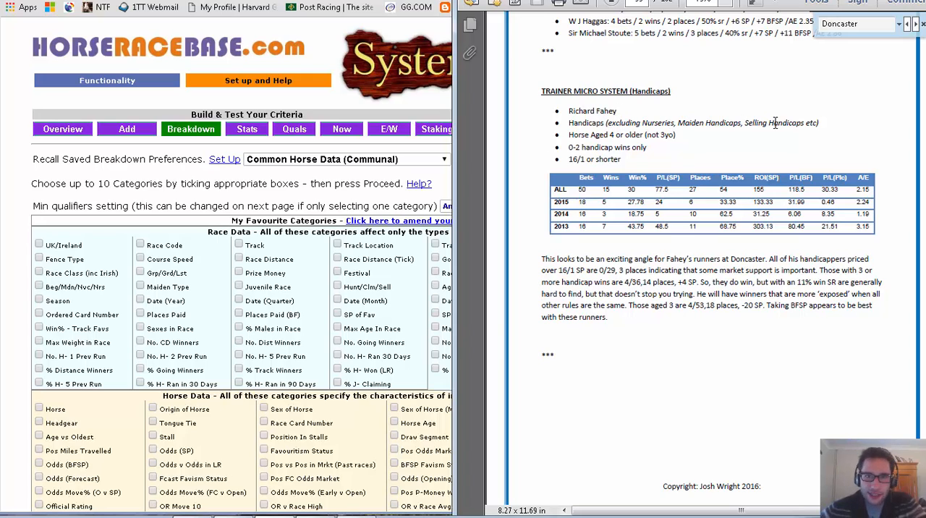
click(349, 185)
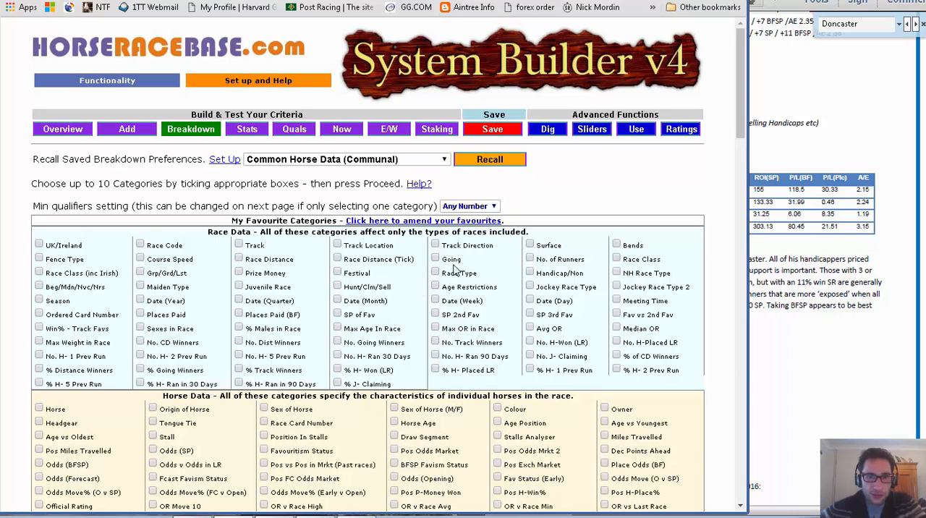
click(435, 273)
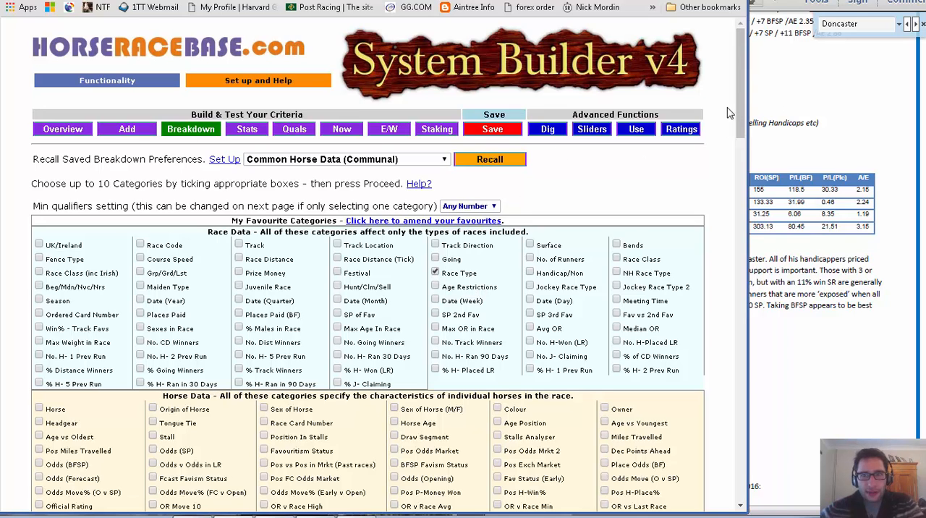
drag(739, 102, 739, 470)
click(87, 436)
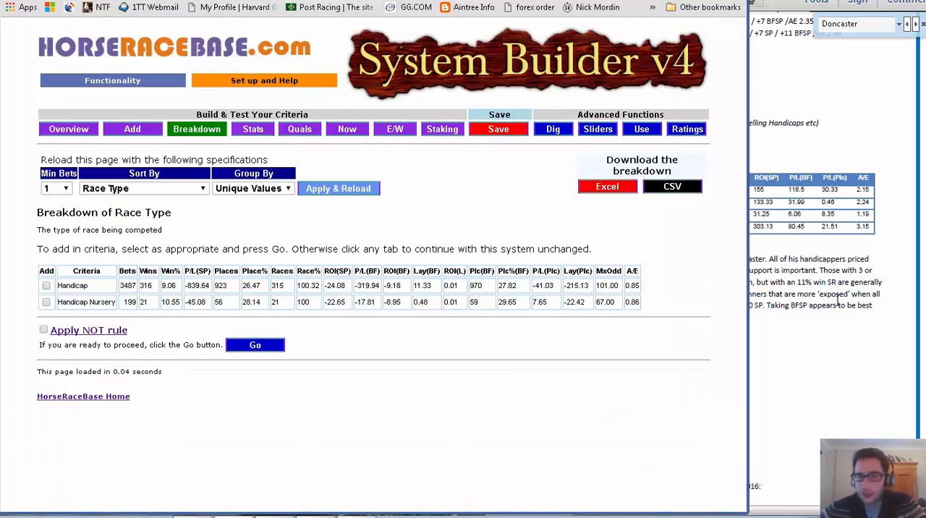
Check the handicap exclusions in the PDF and add only the Handicap race type to the system, leaving out Handicap Nursery.
click(792, 160)
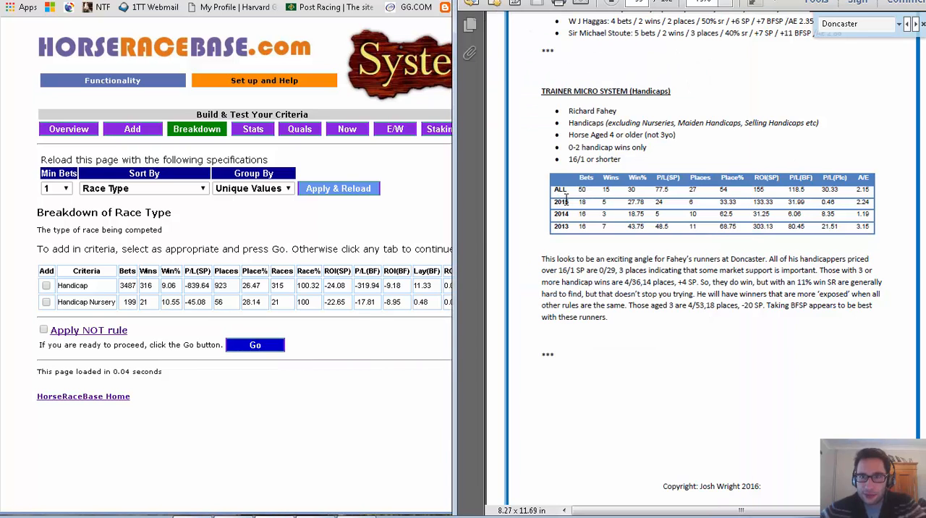
click(423, 218)
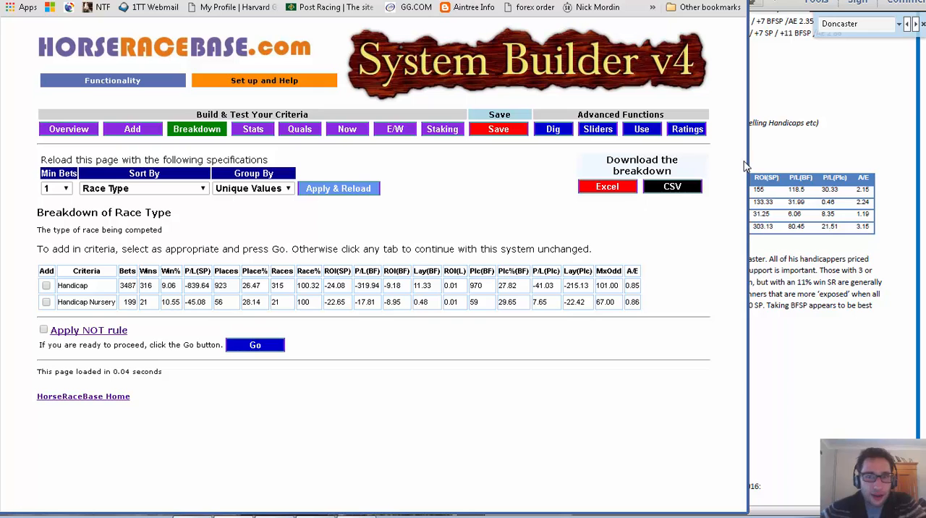
click(802, 137)
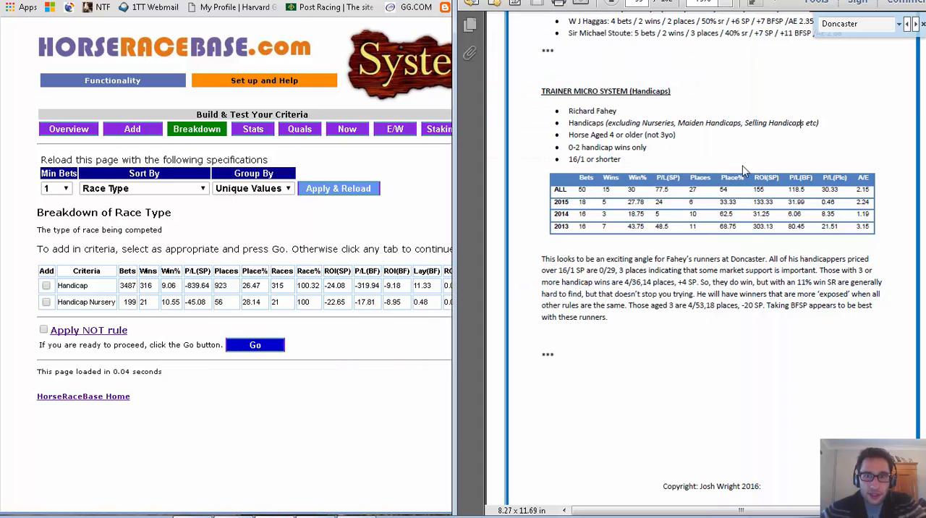
click(403, 233)
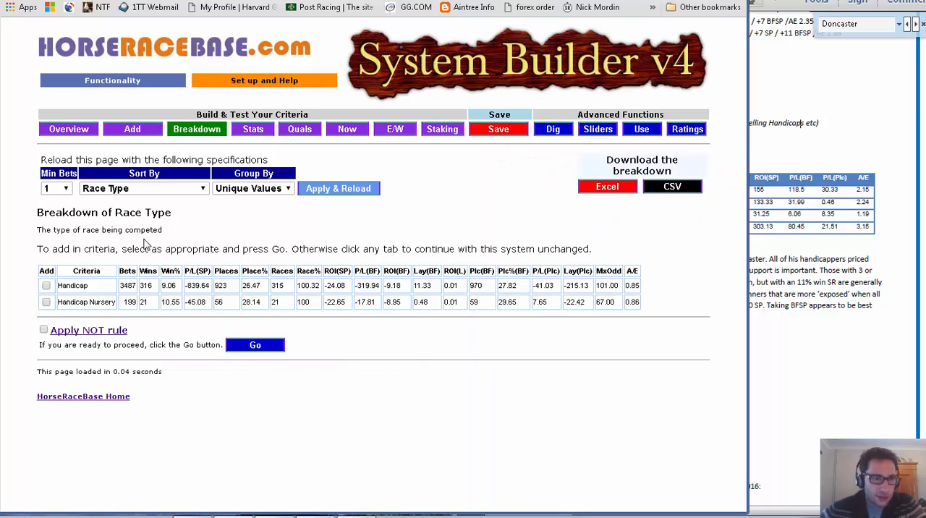
click(46, 287)
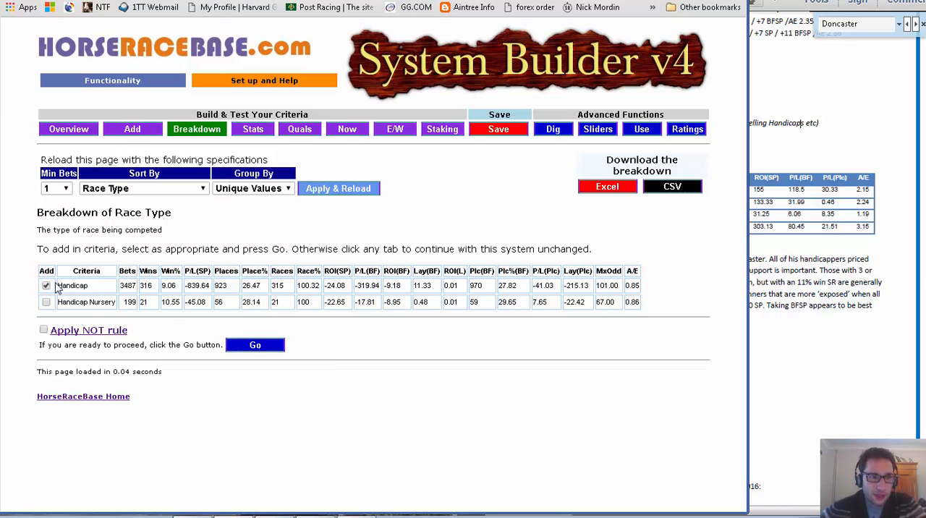
click(248, 347)
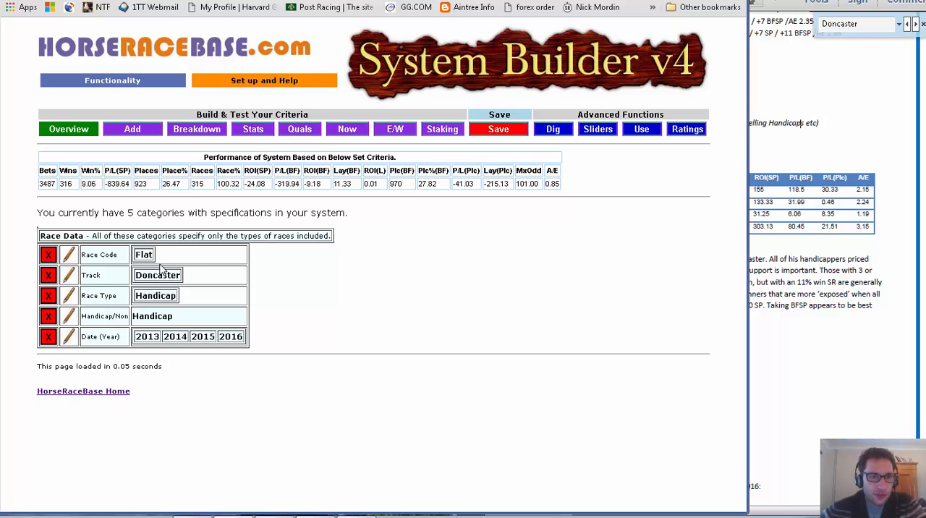
Generate a breakdown of the system's results by Trainer.
click(874, 366)
click(411, 276)
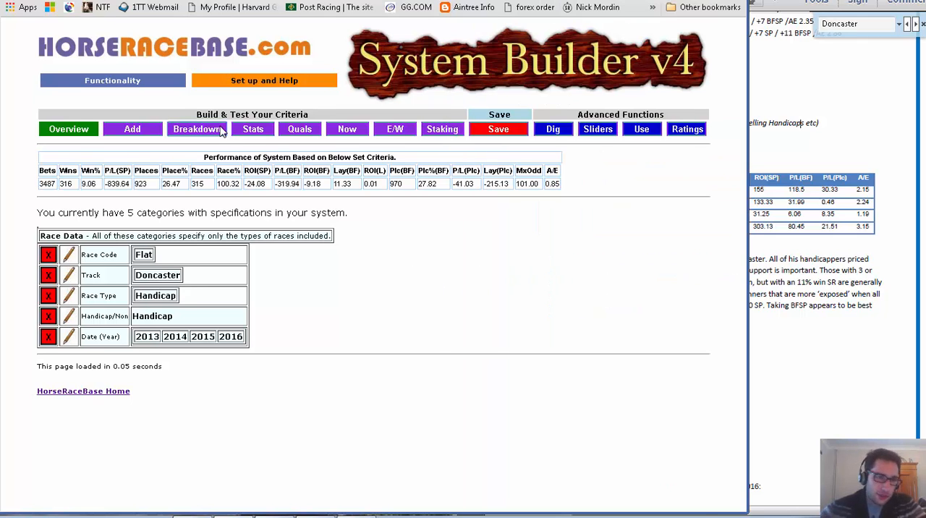
click(197, 129)
scroll(322, 172, down, 1)
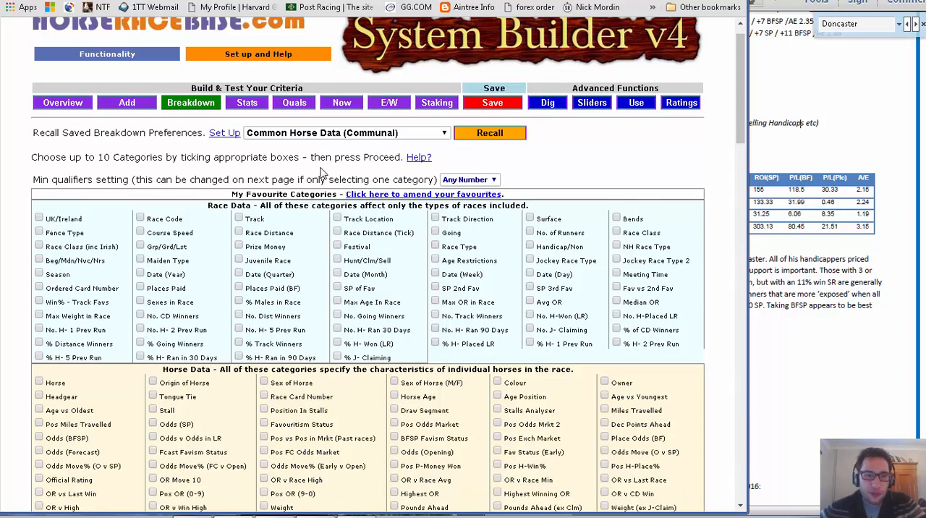
scroll(322, 173, down, 2)
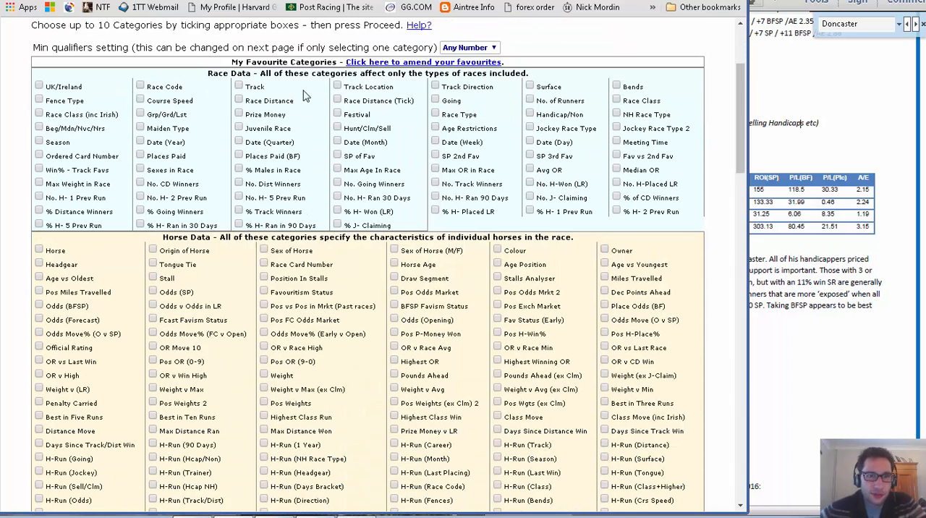
scroll(303, 101, down, 3)
scroll(304, 96, down, 12)
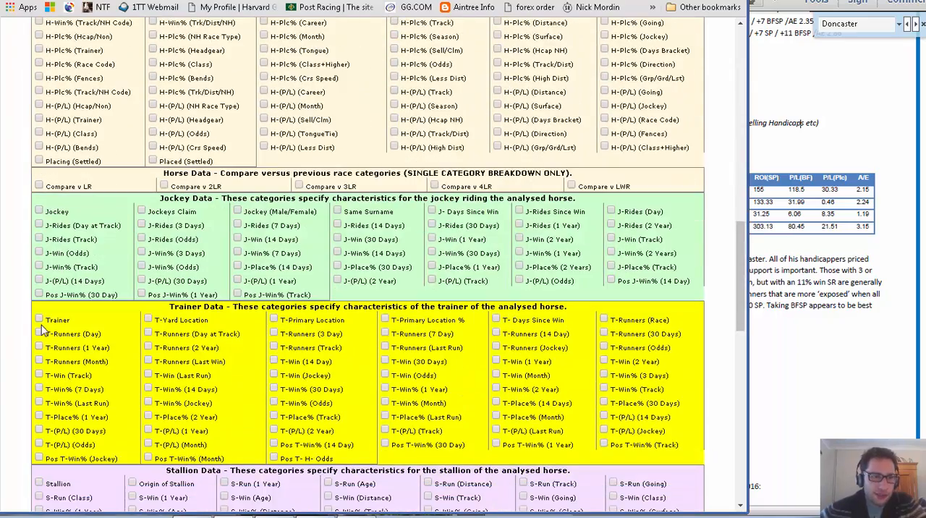
click(39, 320)
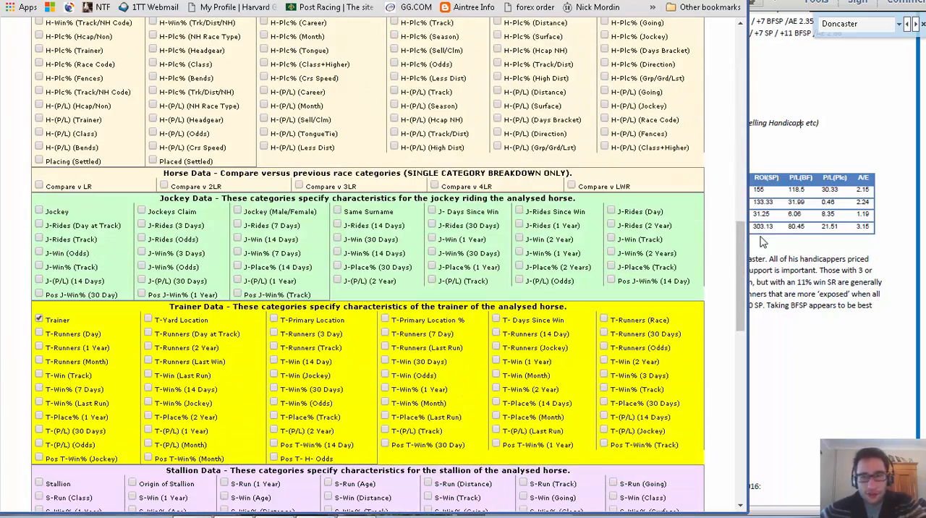
drag(737, 353, 737, 294)
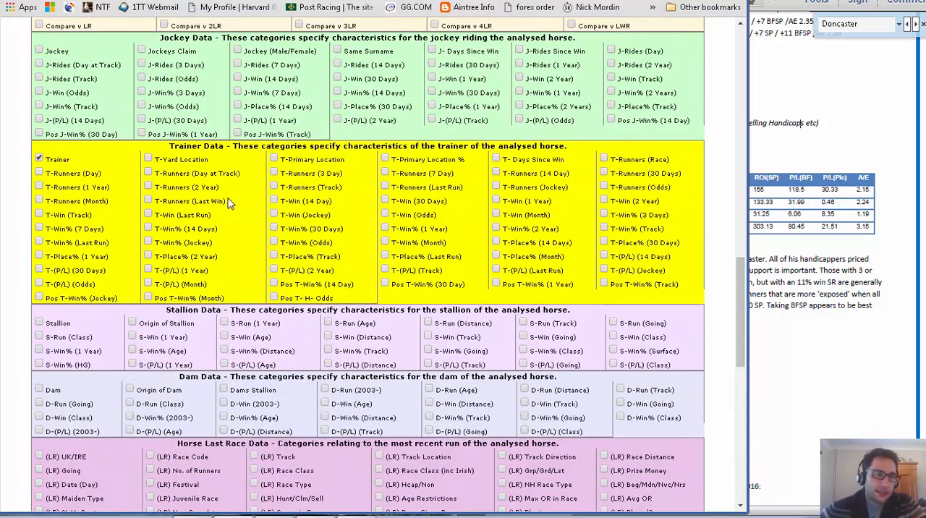
click(40, 157)
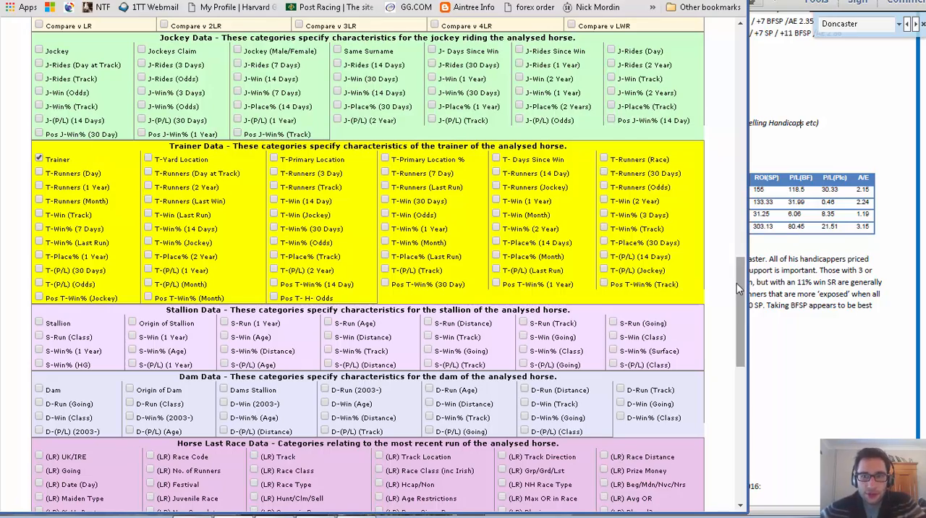
drag(736, 288, 737, 424)
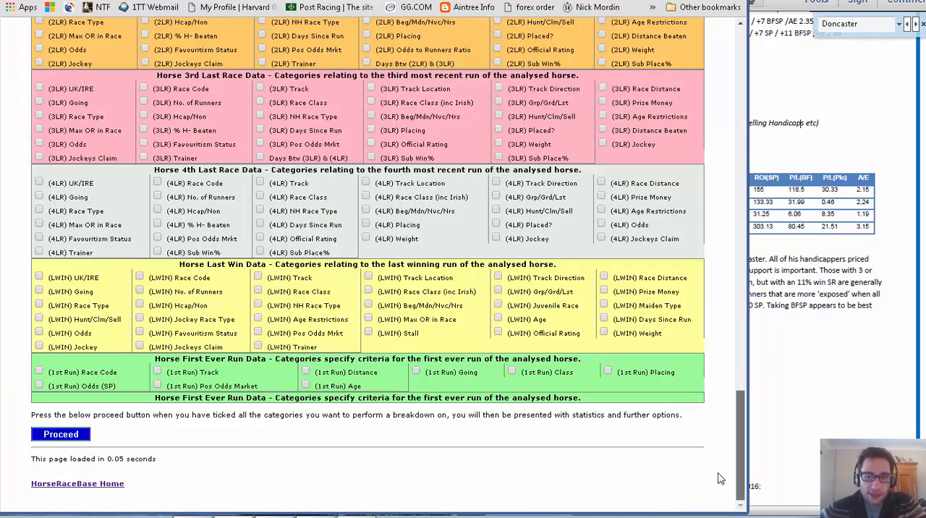
click(81, 436)
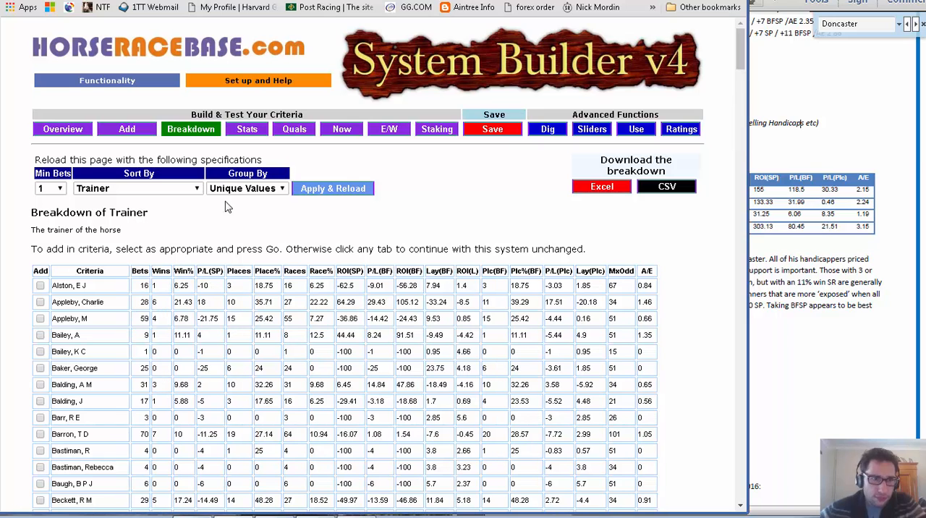
Sort the trainer breakdown by Wins - High to Low and reload it.
scroll(652, 145, down, 3)
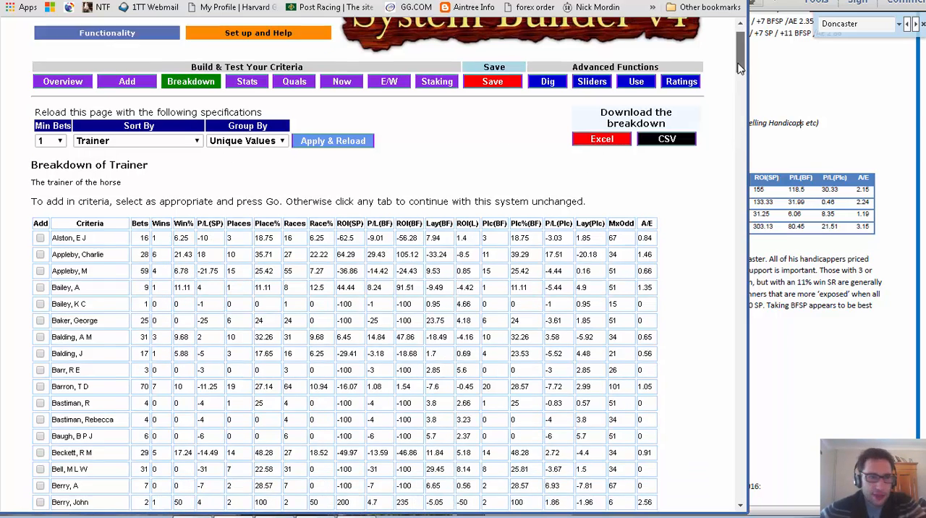
click(194, 87)
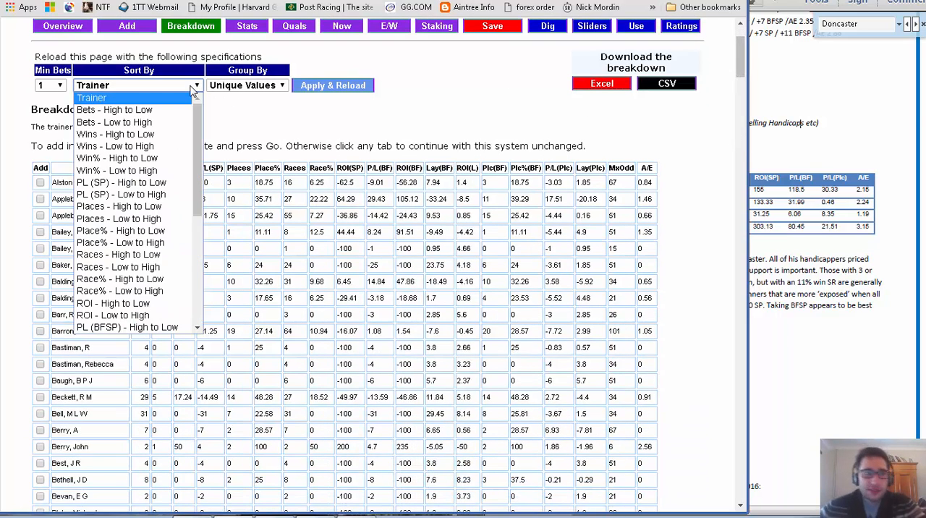
click(147, 134)
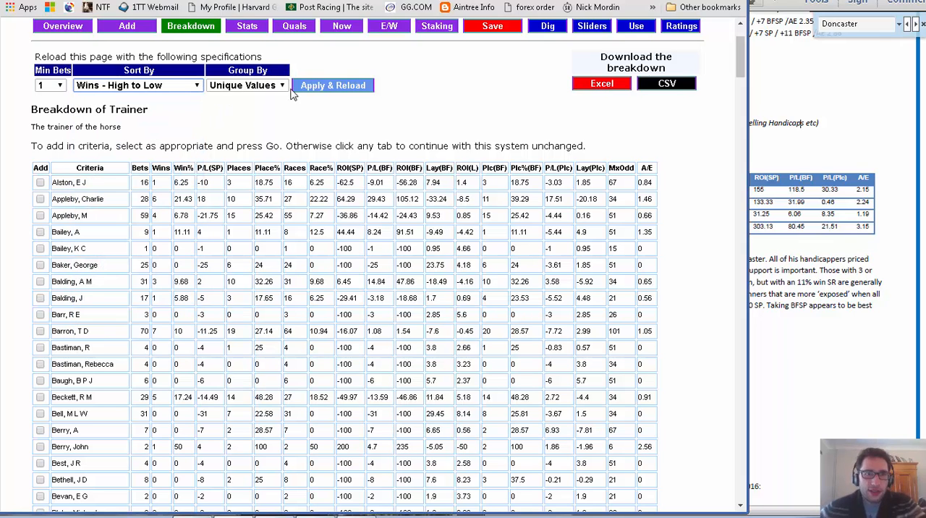
click(320, 87)
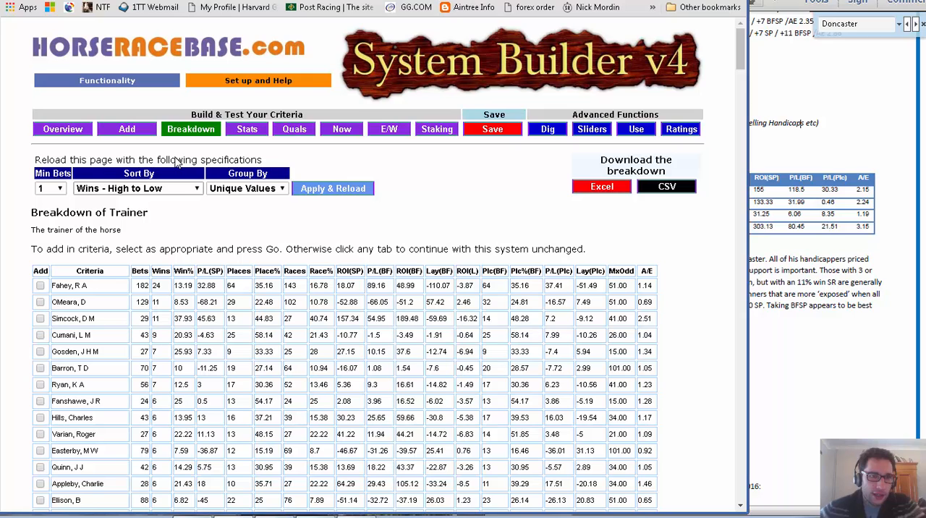
Look through the sort orders available for the trainer breakdown and keep the current one.
click(173, 188)
key(Down)
key(Down)
key(Up)
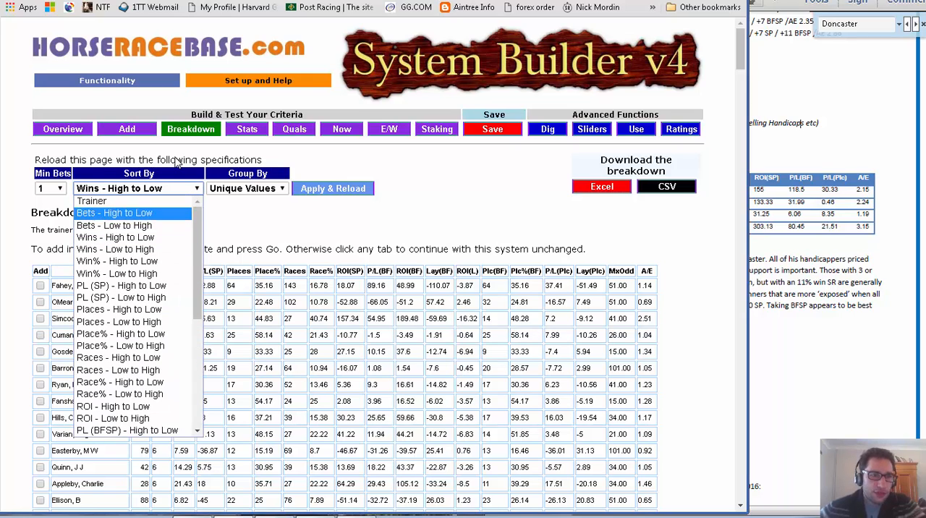
key(Down)
key(Down)
key(Down)
key(Down)
key(Down)
key(Down)
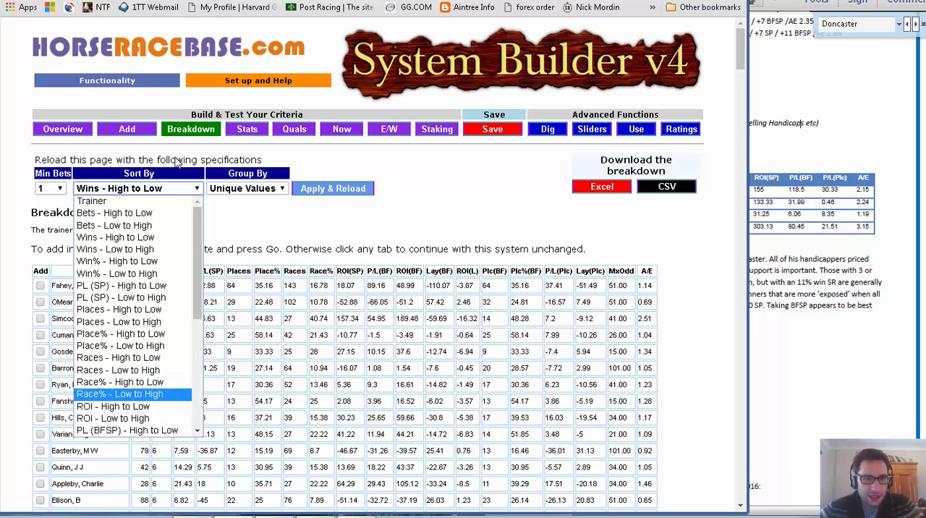
key(Up)
key(Up)
key(Up)
key(Up)
key(Up)
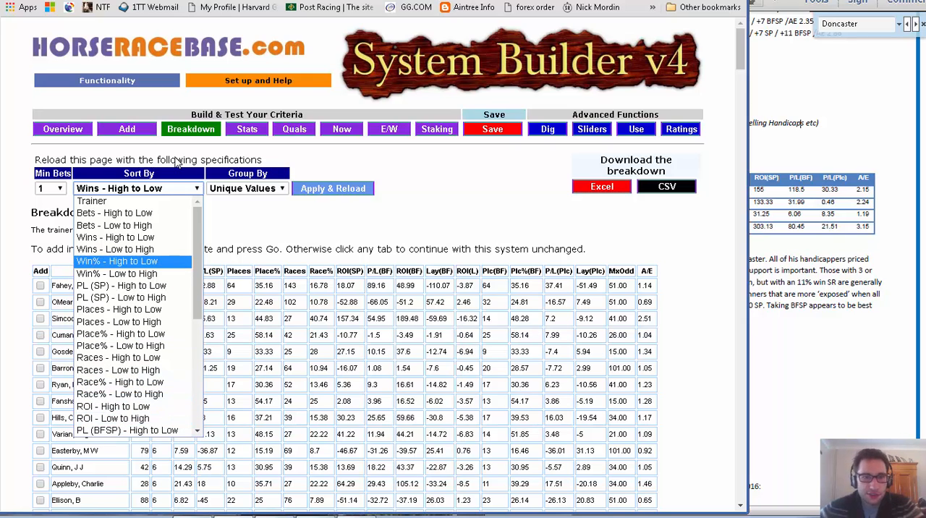
click(178, 163)
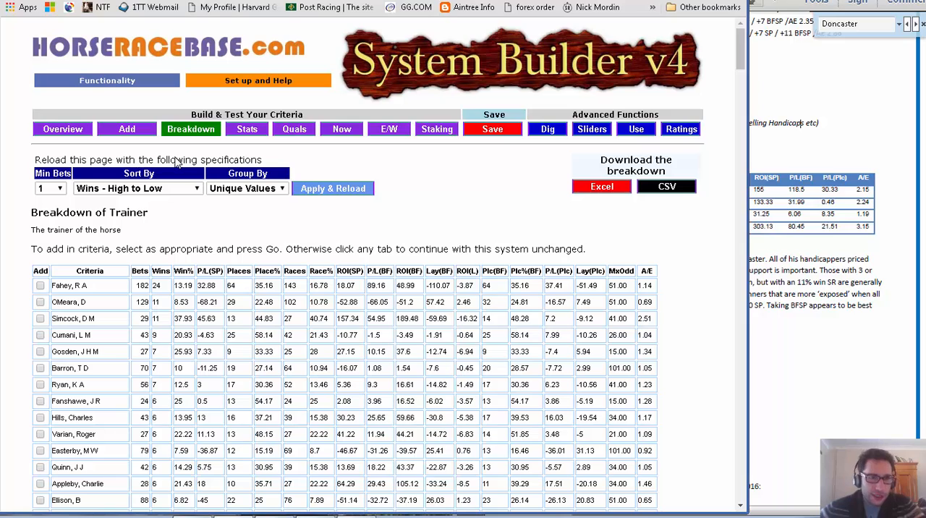
Add the trainer Fahey, R A from the breakdown to the system's criteria.
scroll(178, 163, down, 3)
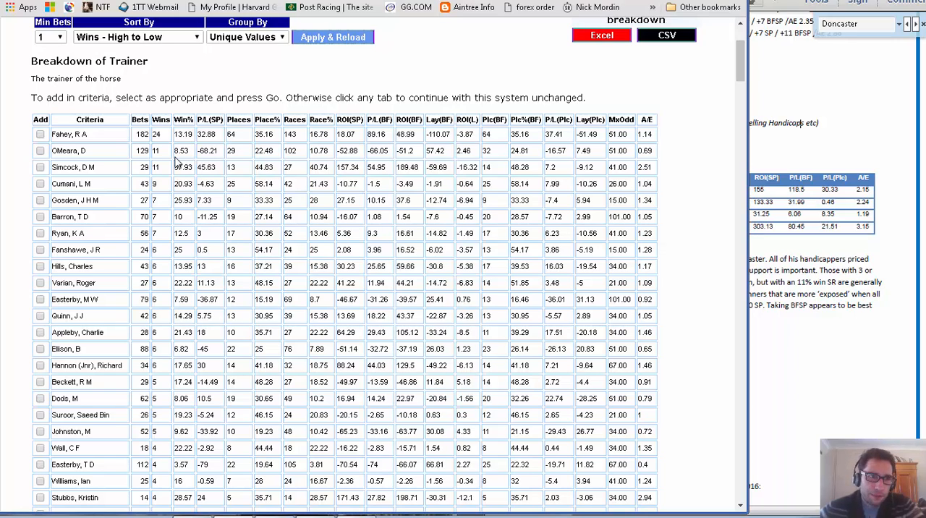
scroll(176, 163, down, 3)
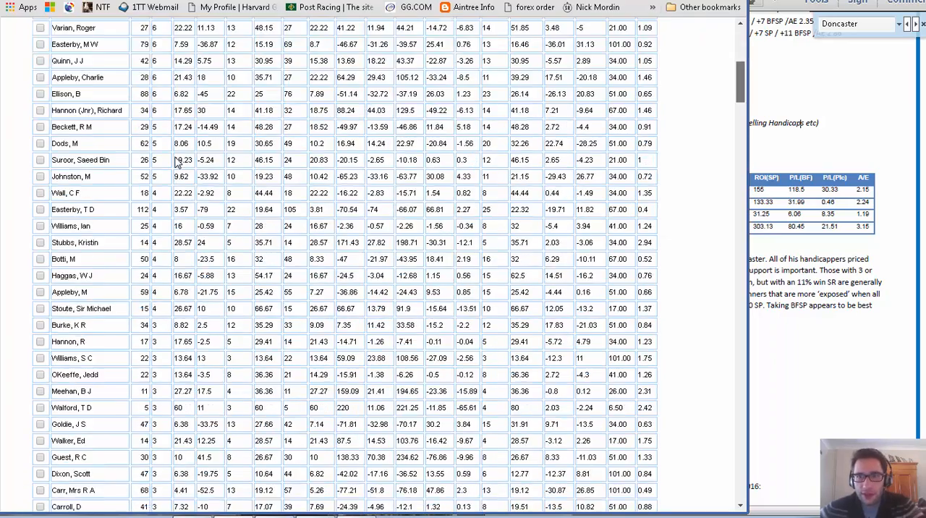
scroll(176, 163, down, 20)
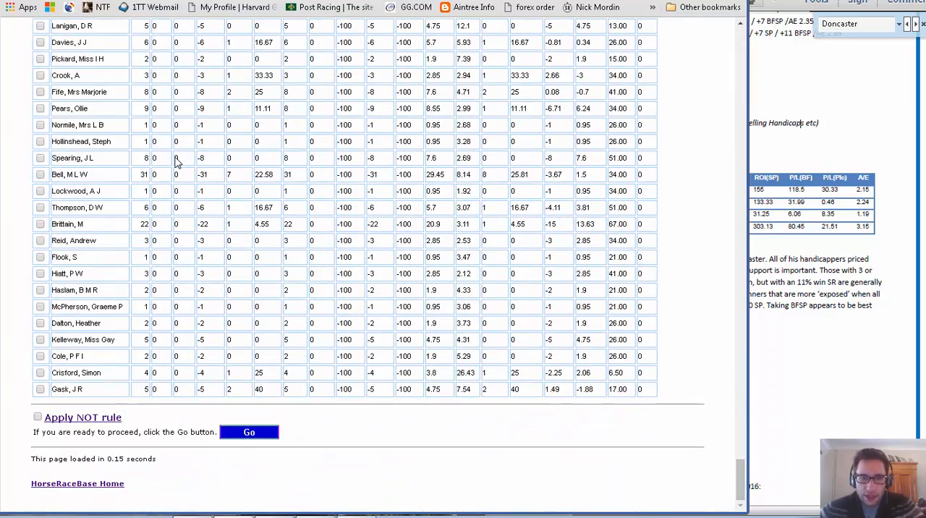
key(Return)
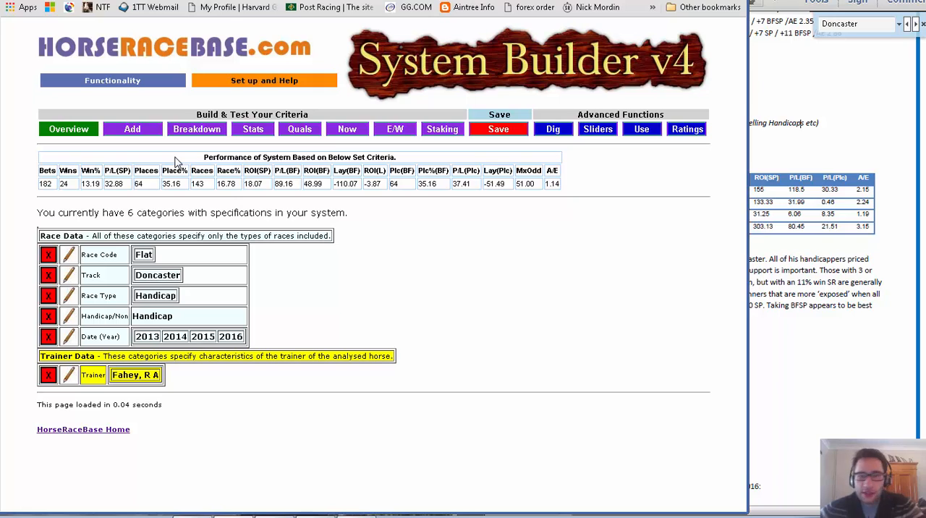
Choose Horse Age as a new category for the system and proceed to its criteria form.
key(super+Left)
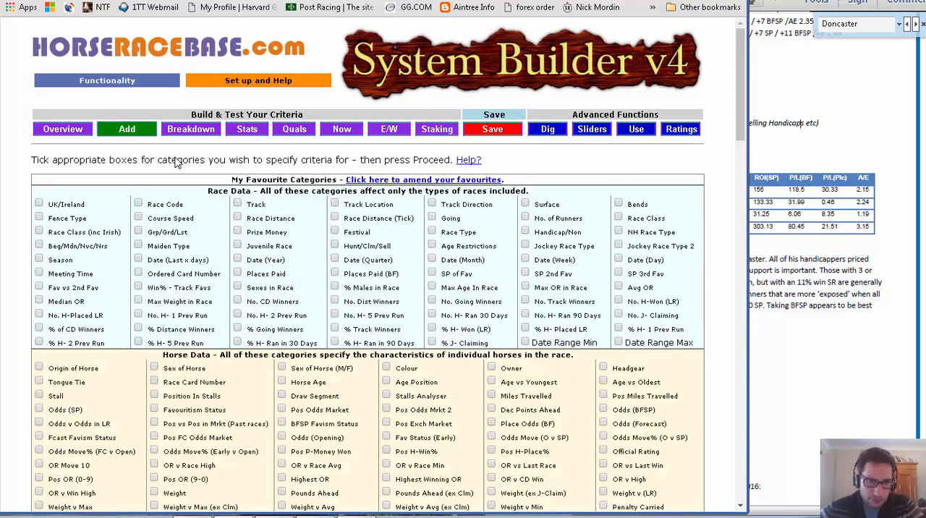
scroll(176, 163, down, 2)
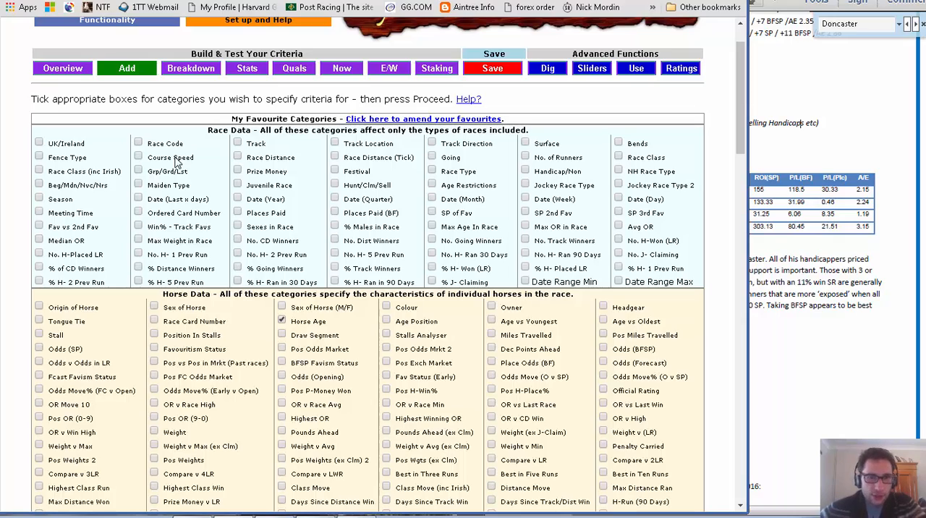
scroll(176, 163, down, 15)
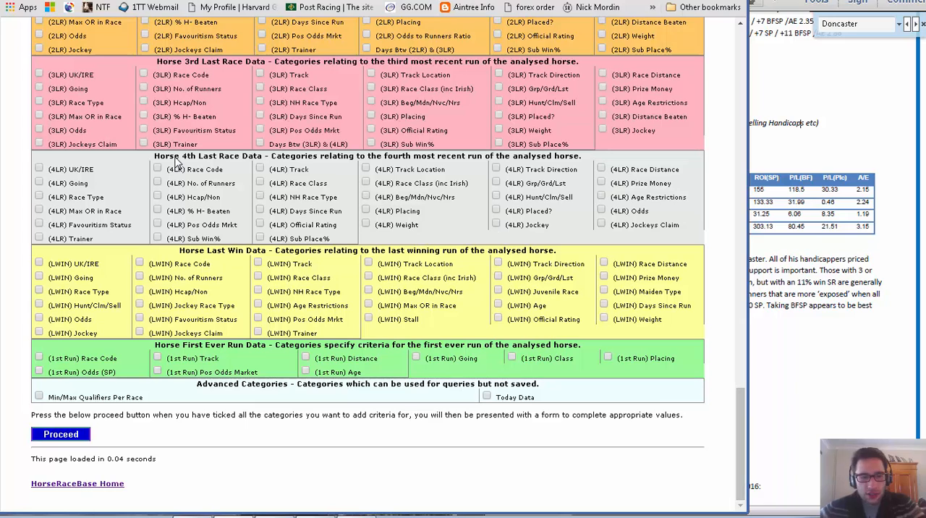
key(Return)
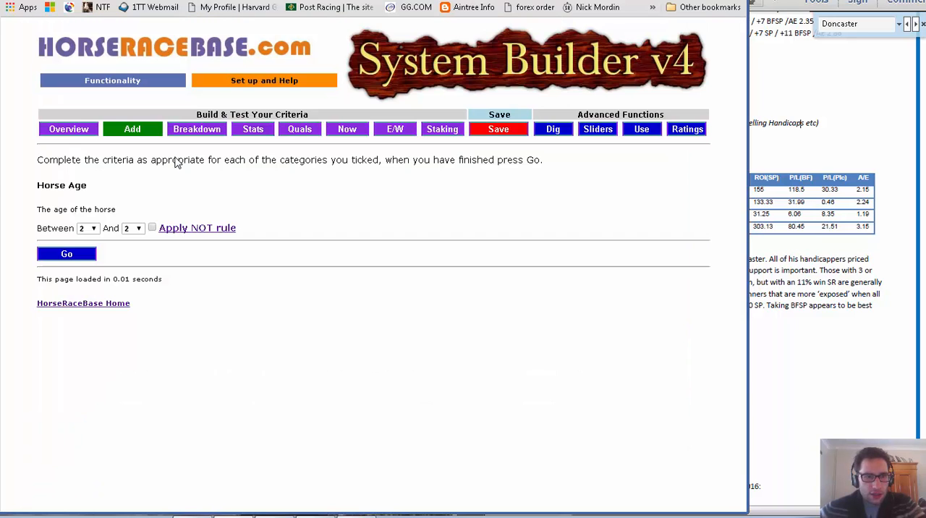
Check the horse age rule in the PDF and set the lower limit of Horse Age to 4.
key(alt+Down)
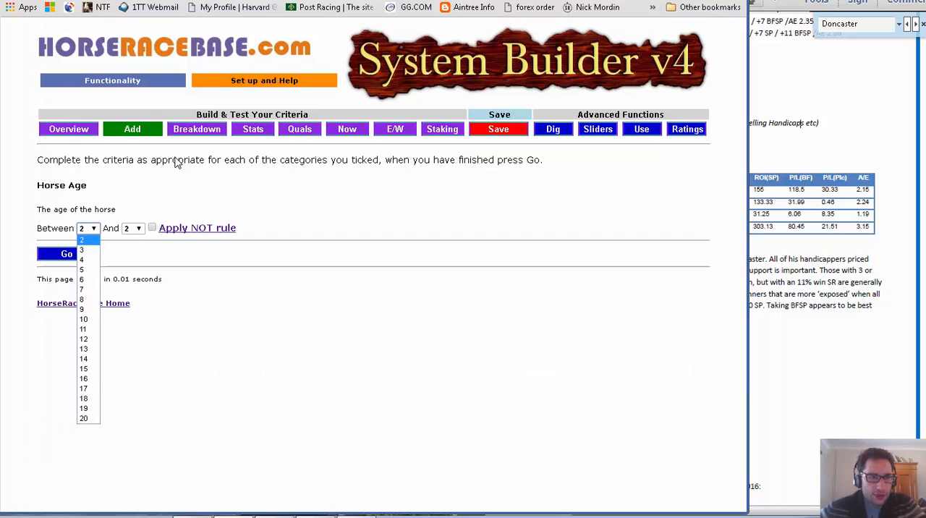
key(Escape)
key(alt+Tab)
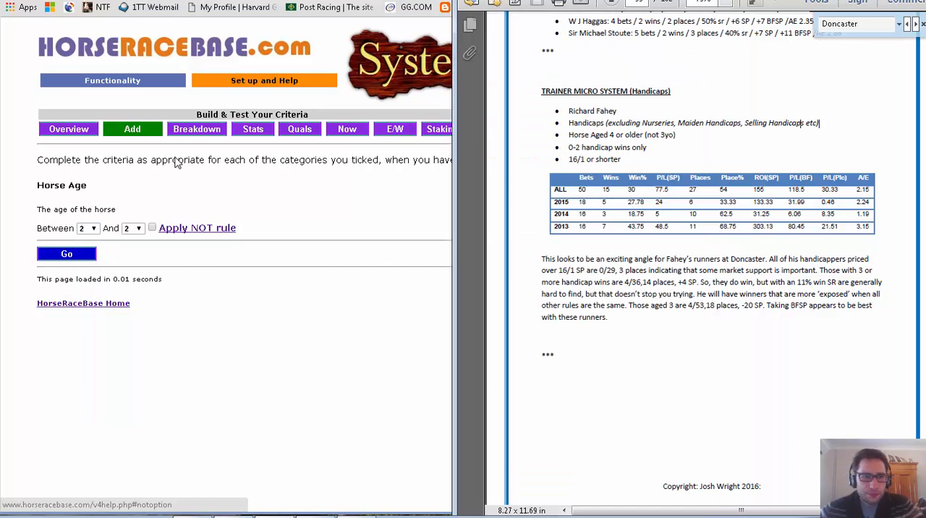
key(alt+Tab)
key(alt+Down)
key(Down)
key(Down)
key(Return)
key(Tab)
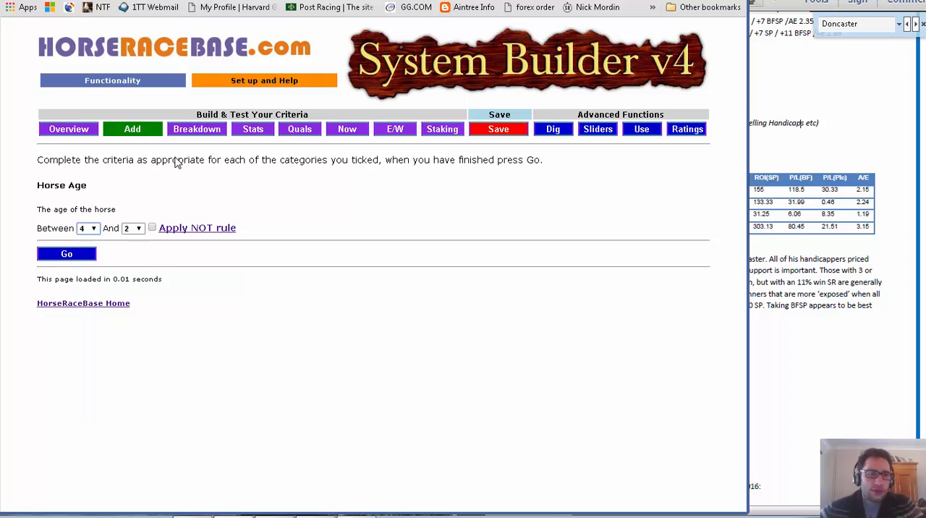
key(alt+Down)
key(Down)
key(Down)
key(Down)
key(Down)
key(Down)
key(Down)
key(Down)
key(Down)
key(Down)
key(Down)
key(Down)
key(Down)
key(Down)
key(Down)
key(Down)
key(Down)
key(Down)
key(Down)
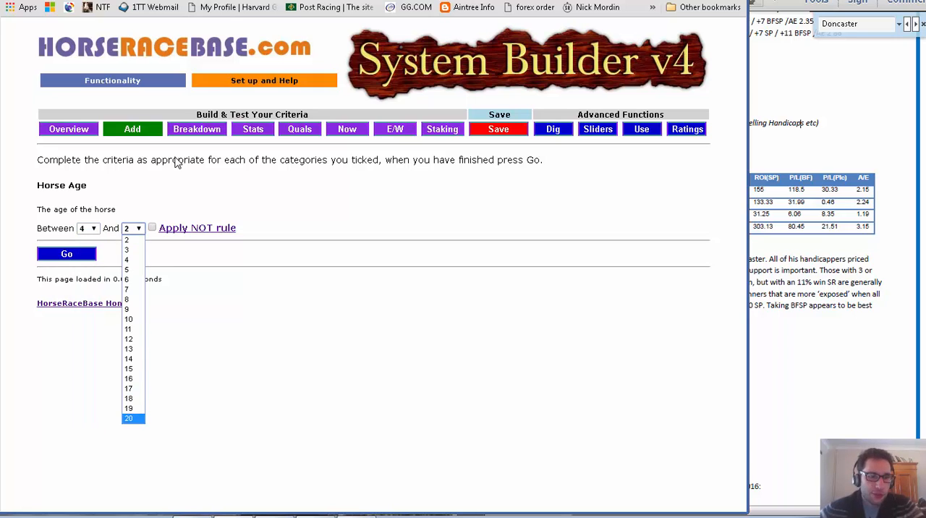
key(Up)
key(Up)
key(Up)
key(Up)
key(Up)
key(Up)
key(Up)
key(Up)
key(Up)
key(Down)
key(Down)
key(Down)
key(Down)
key(Down)
key(Down)
key(Down)
key(Up)
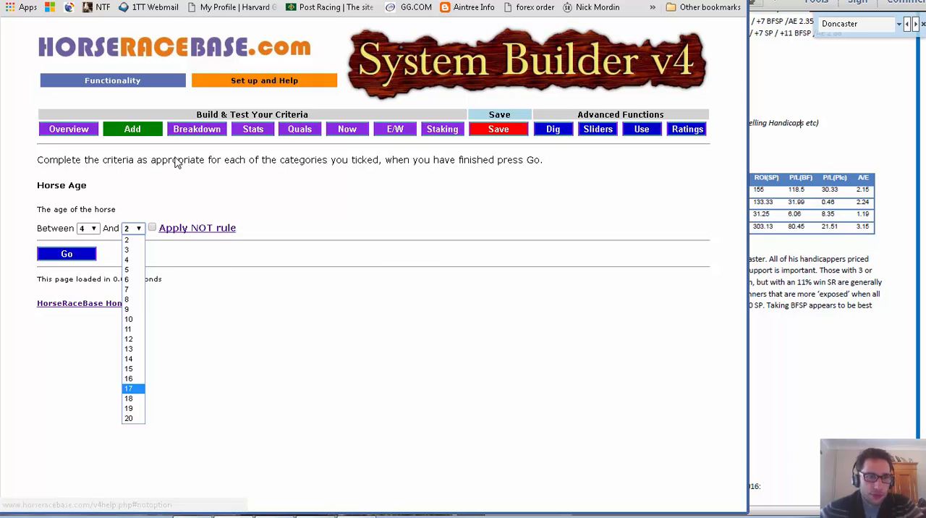
key(Escape)
Set the Horse Age range to 2 to 3, exclude that range with the NOT rule and submit the criteria.
key(shift+Tab)
key(alt+Down)
key(Up)
key(Up)
key(Return)
key(Tab)
key(alt+Down)
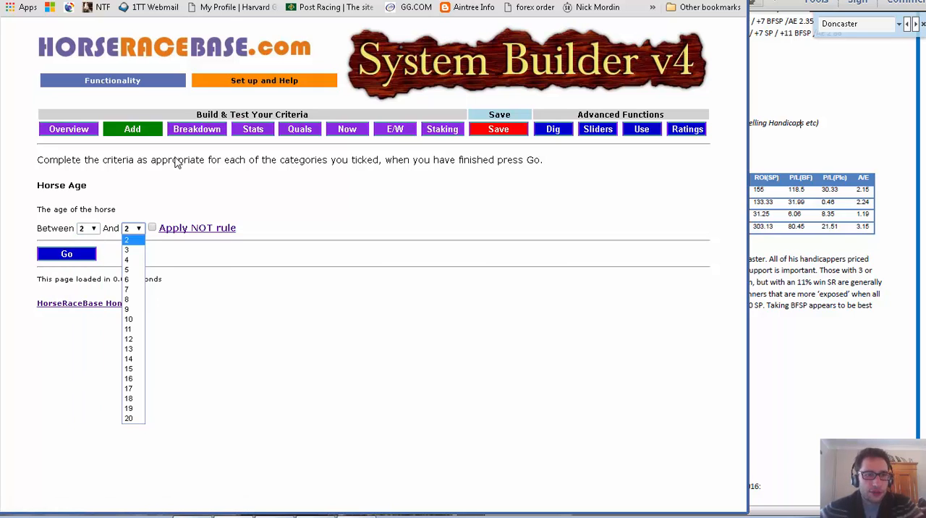
key(Down)
key(Return)
key(Tab)
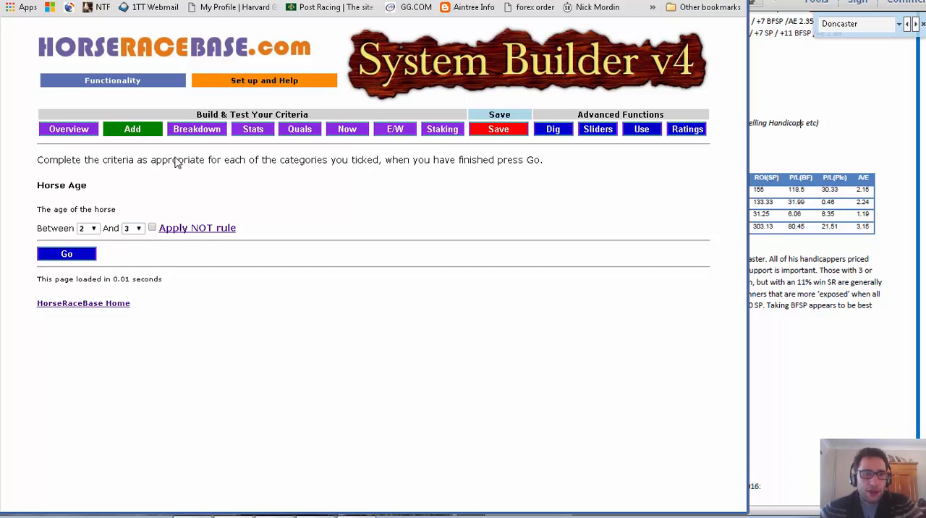
key(space)
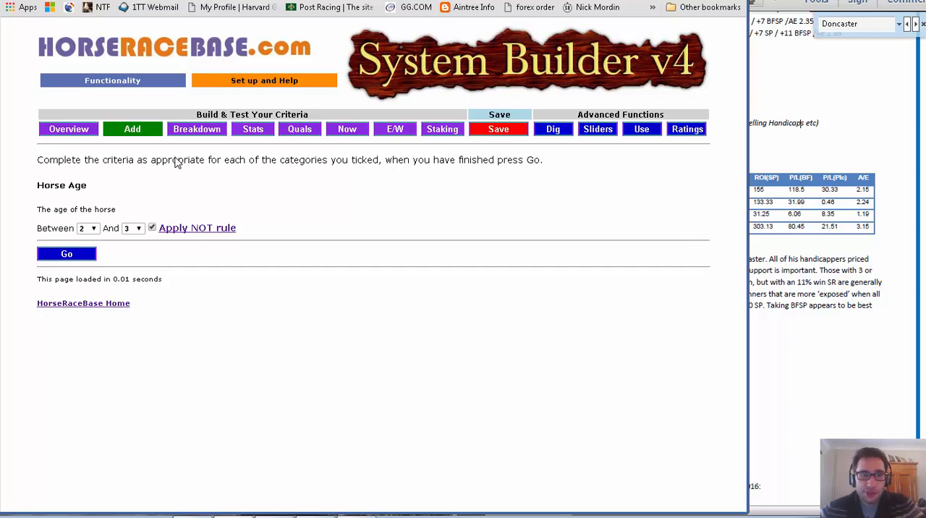
key(super+Left)
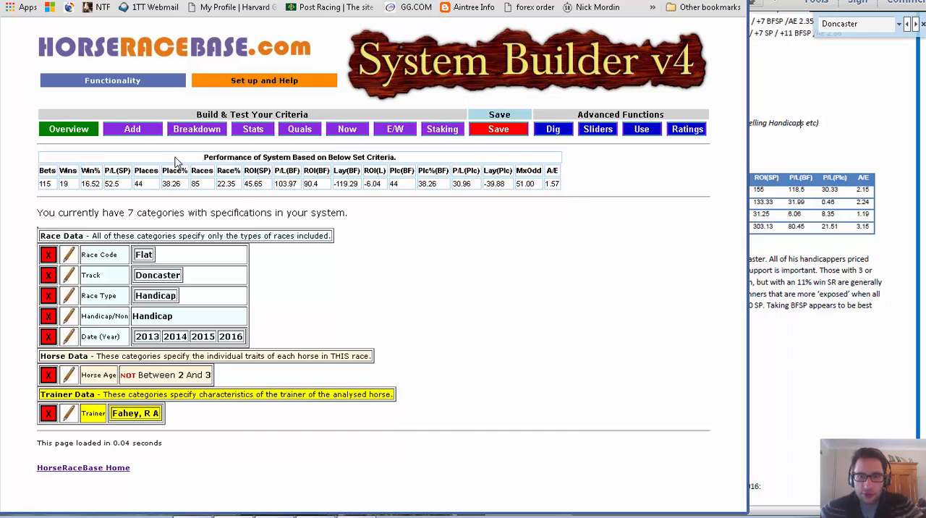
Check the rules in the PDF and try H-Run (Hcap/Non) as a new category for the system.
key(alt+Tab)
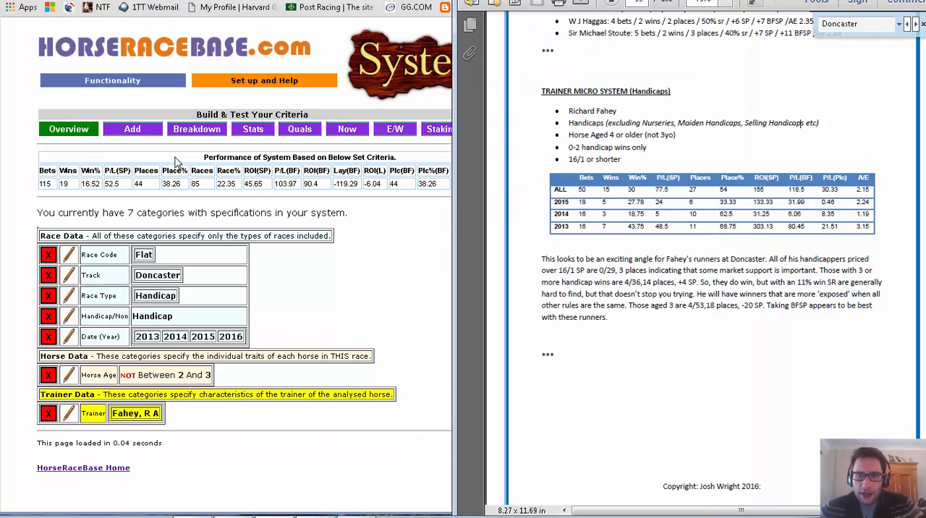
key(alt+Tab)
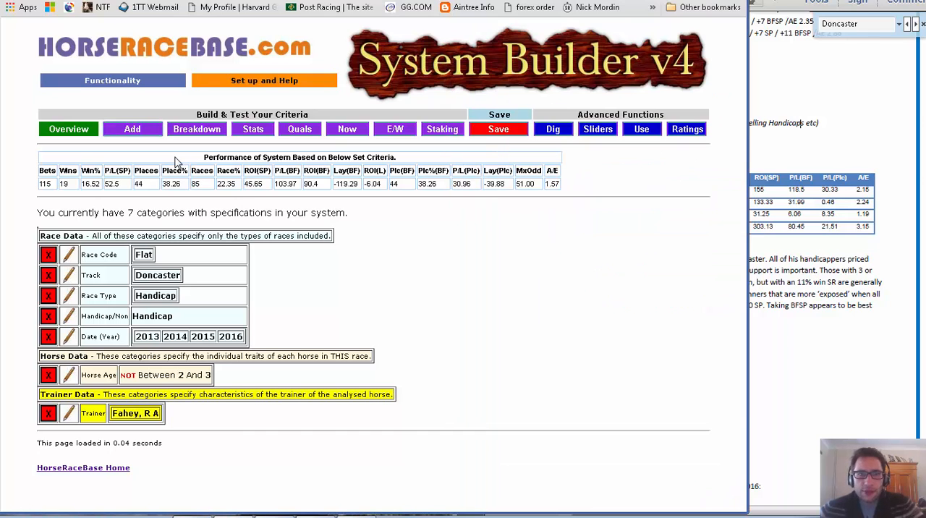
scroll(176, 160, down, 4)
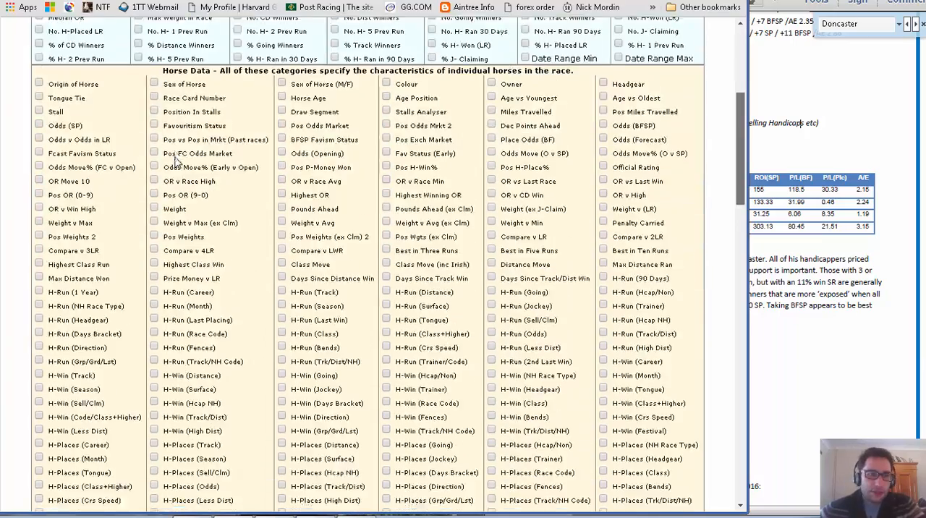
scroll(176, 160, down, 3)
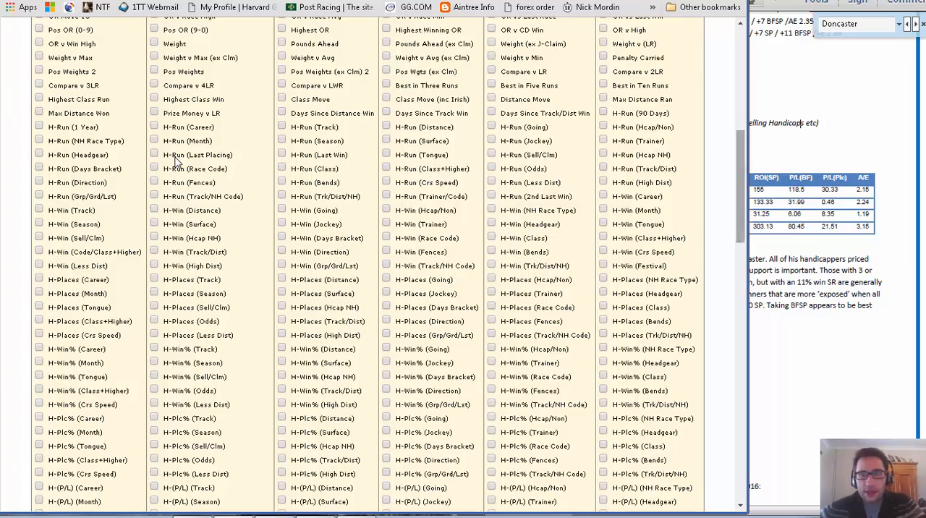
scroll(176, 161, up, 8)
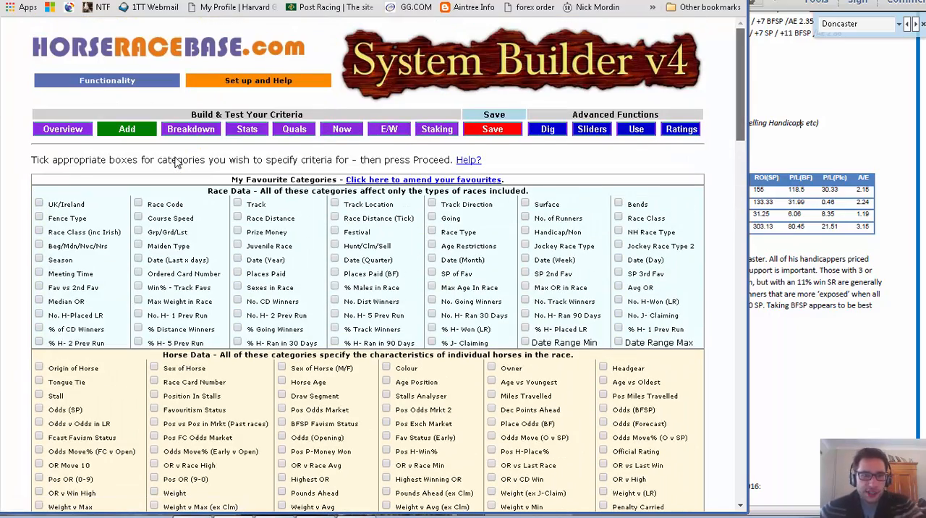
scroll(176, 160, down, 3)
scroll(176, 160, down, 2)
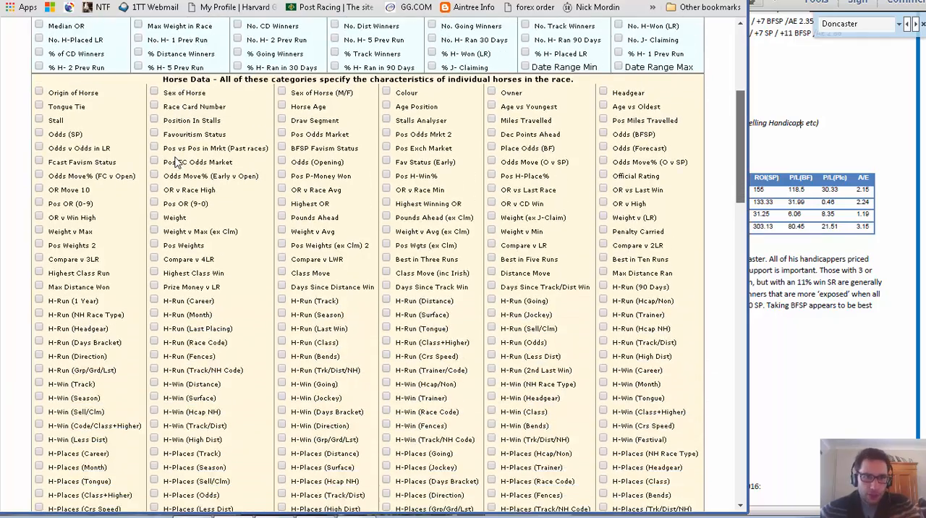
scroll(176, 161, down, 2)
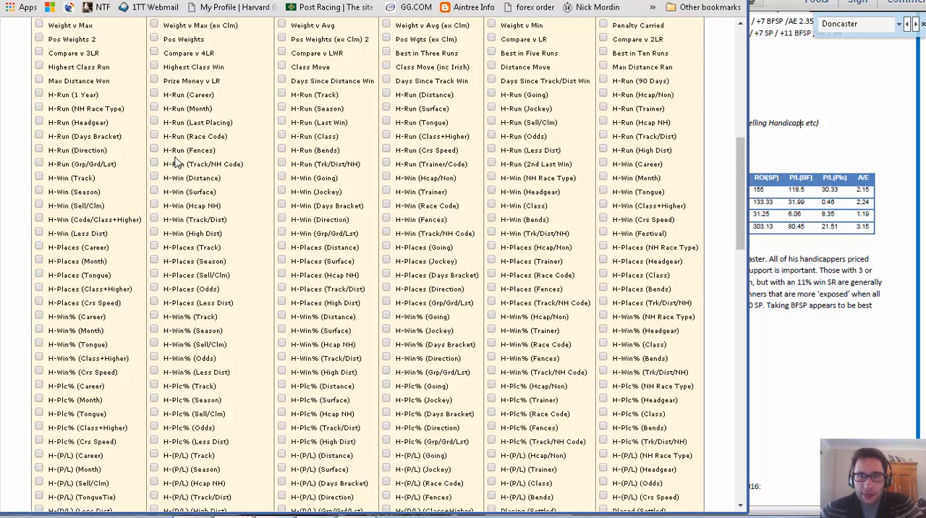
click(603, 93)
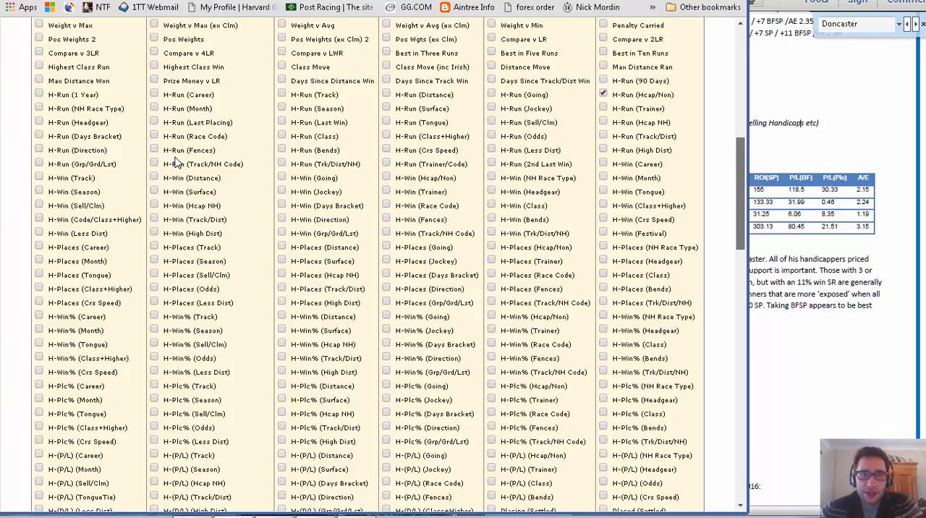
scroll(176, 163, down, 20)
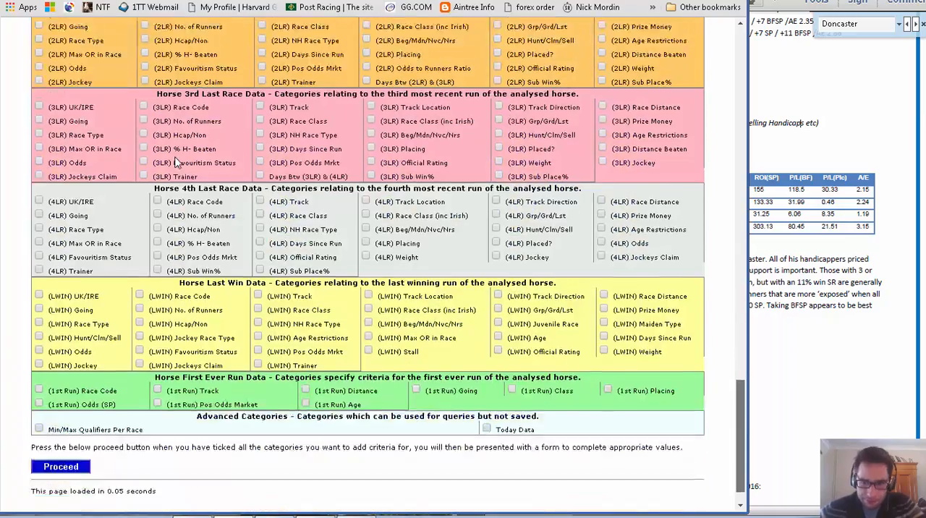
key(Return)
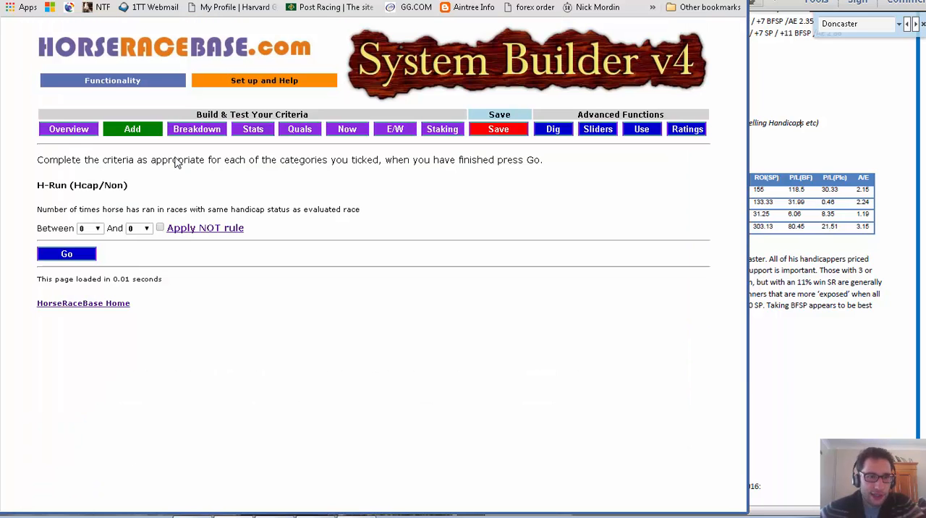
key(alt+Tab)
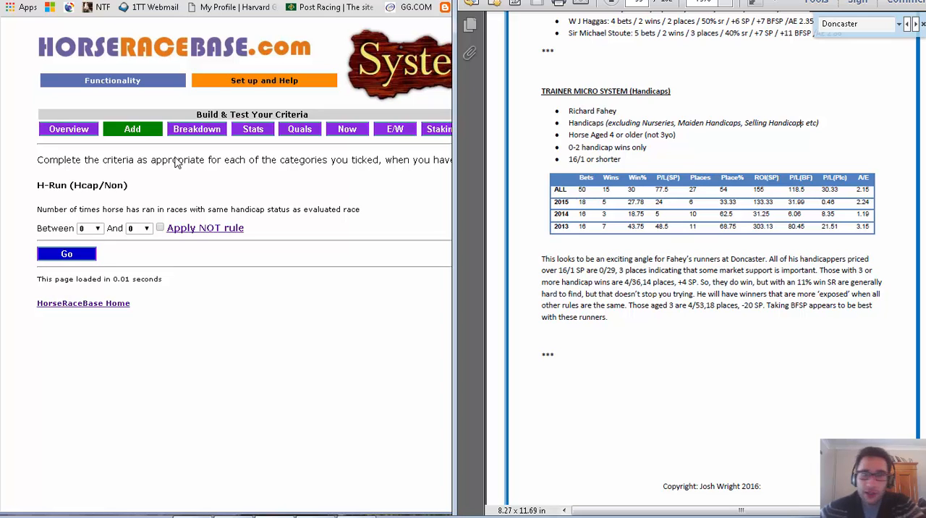
key(alt+Tab)
key(alt+Left)
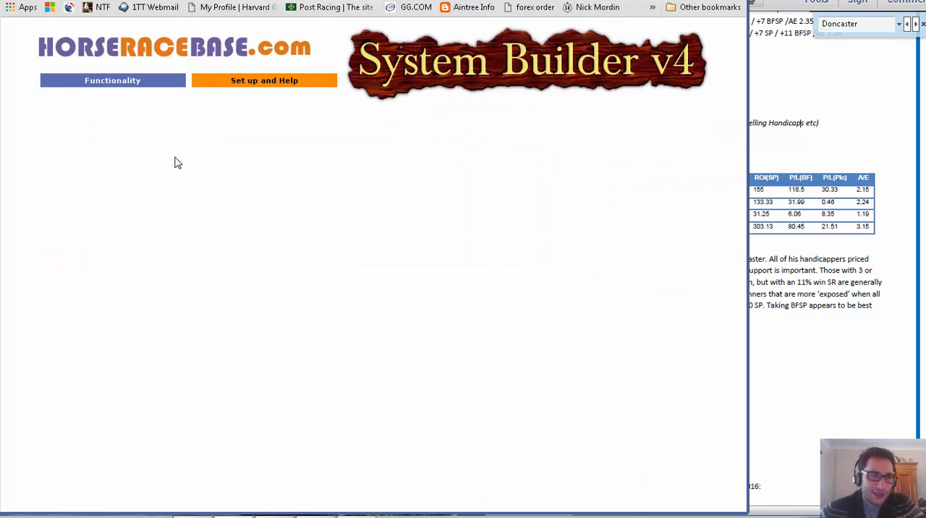
Choose H-Win (Hcap/Non) as a new category for the system and proceed to its criteria form.
scroll(176, 163, down, 5)
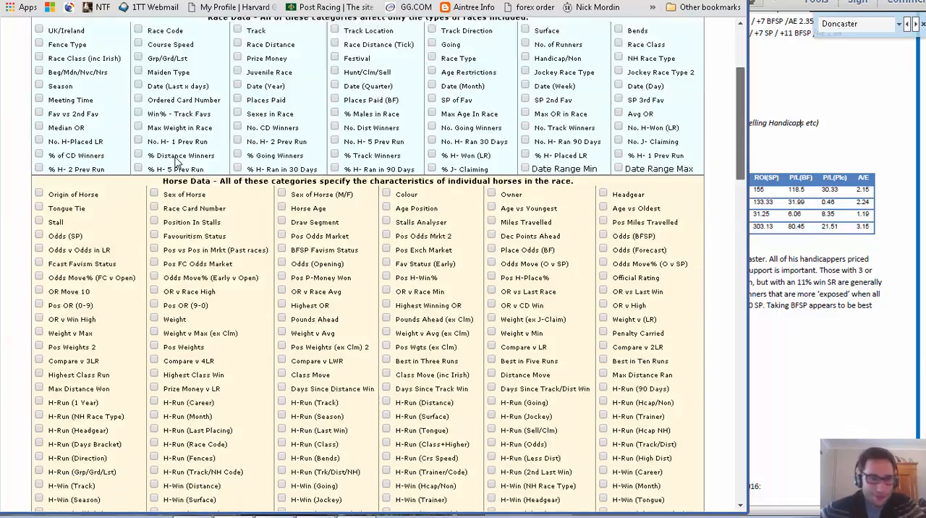
scroll(175, 162, down, 2)
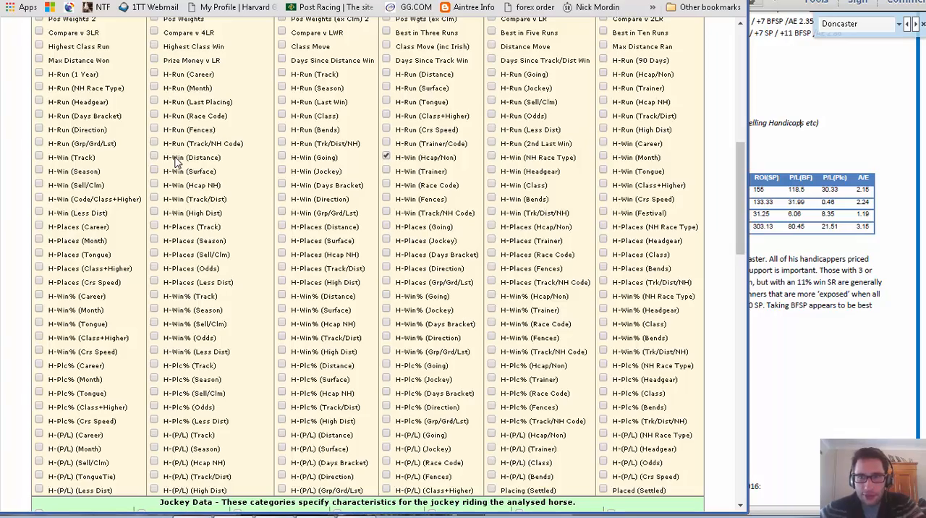
scroll(176, 163, down, 20)
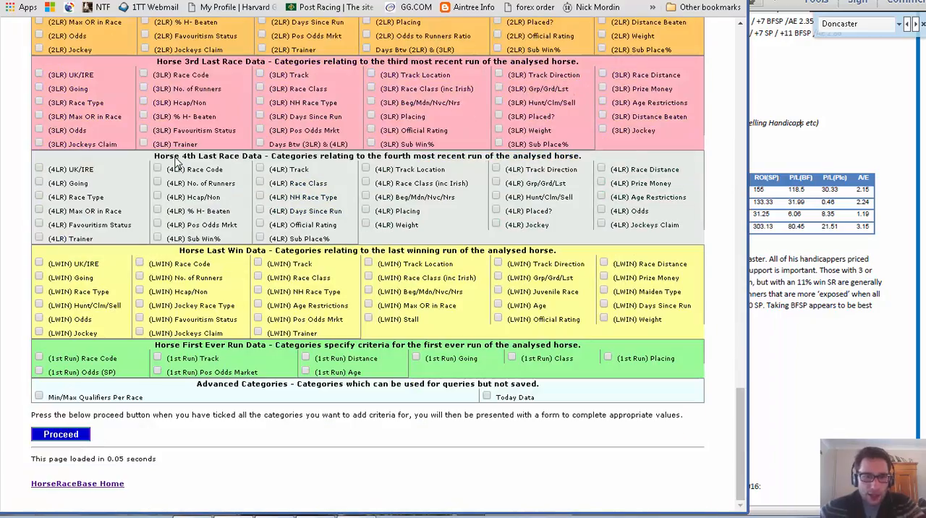
key(Return)
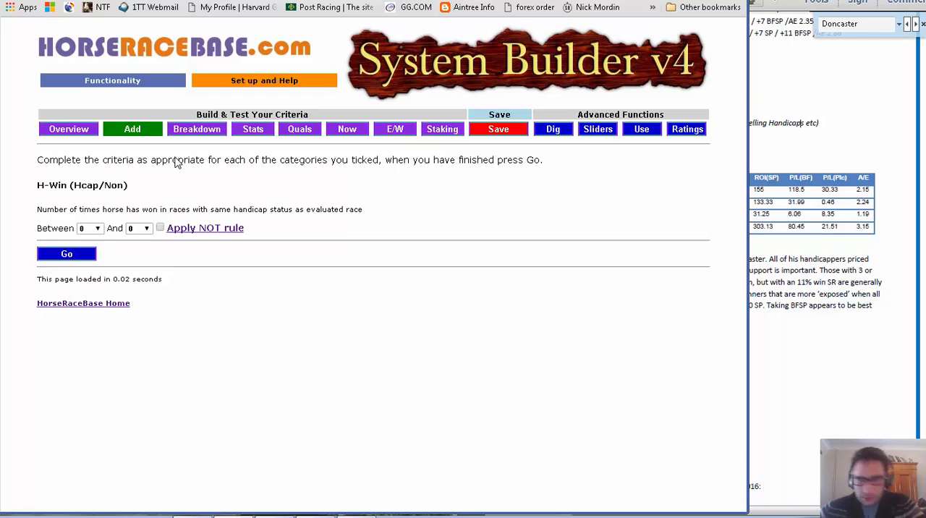
Check the handicap wins rule in the PDF, set the upper limit of H-Win (Hcap/Non) to 2 and submit it.
key(super+Left)
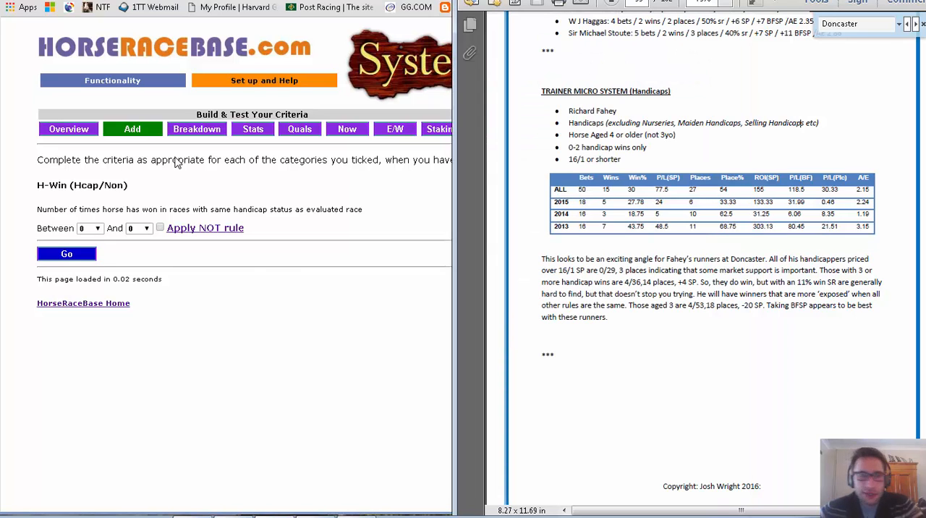
click(139, 228)
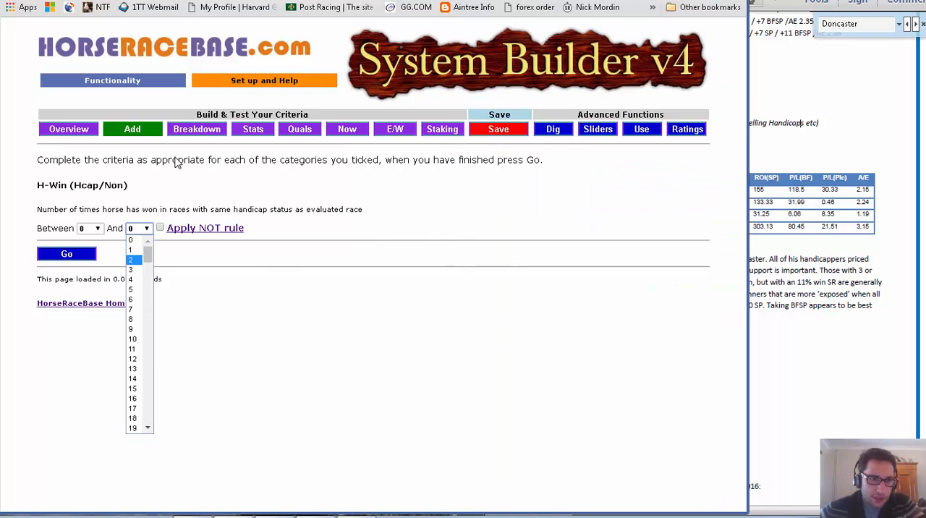
click(131, 260)
click(66, 254)
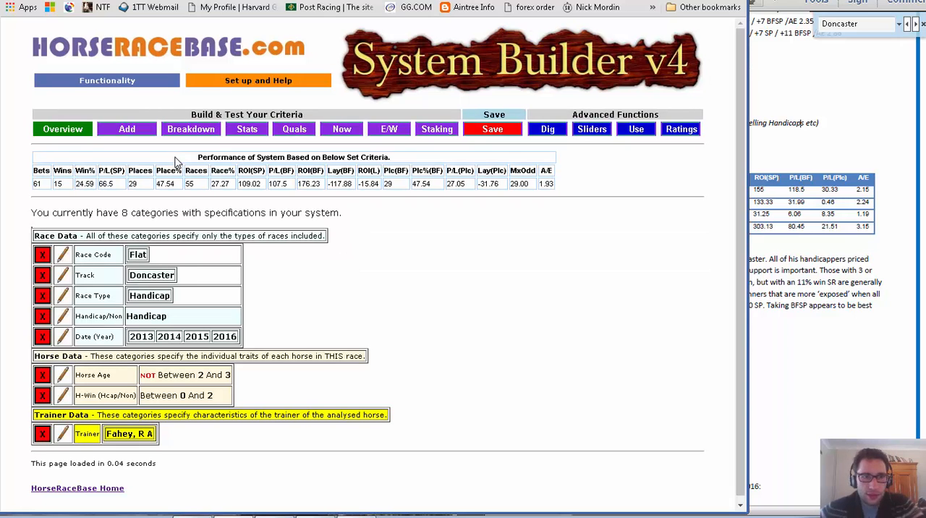
Check the price rule in the PDF, choose Odds (SP) as a new category and proceed to its criteria form.
key(super+Left)
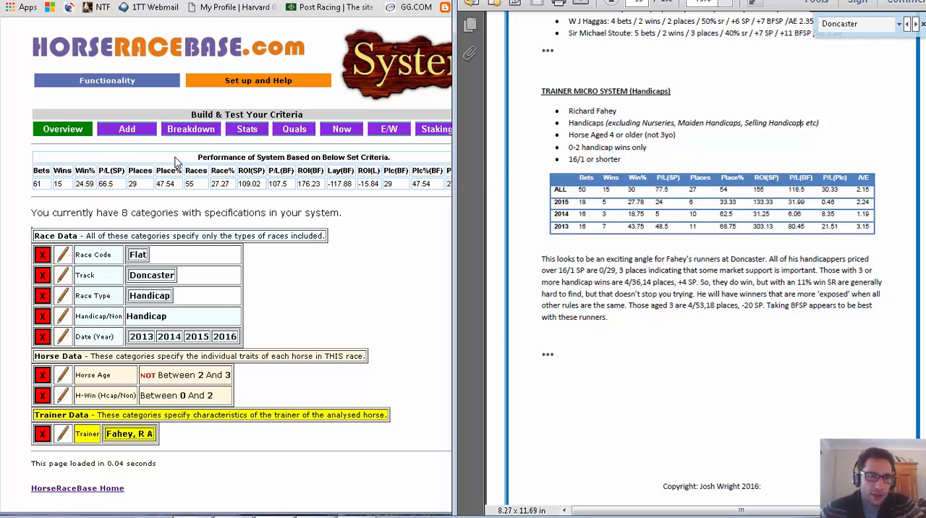
click(127, 129)
scroll(175, 157, down, 1)
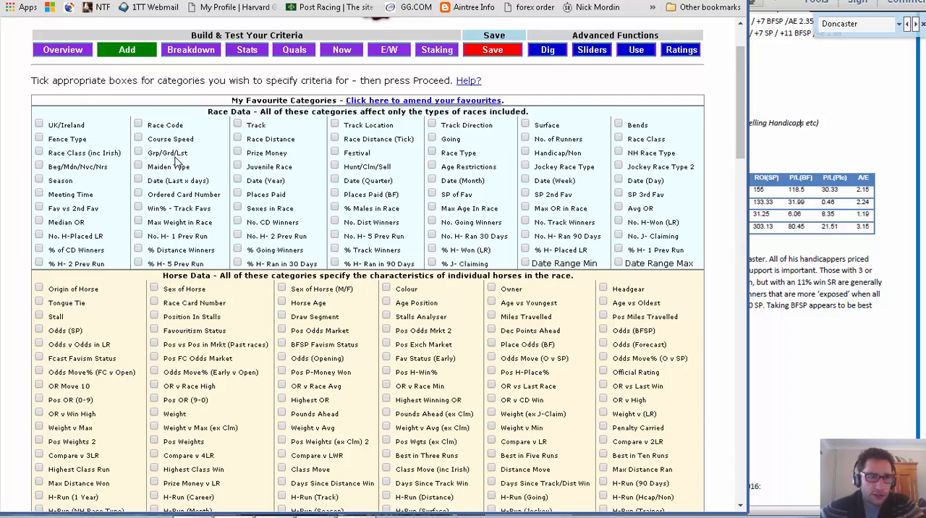
scroll(175, 160, down, 2)
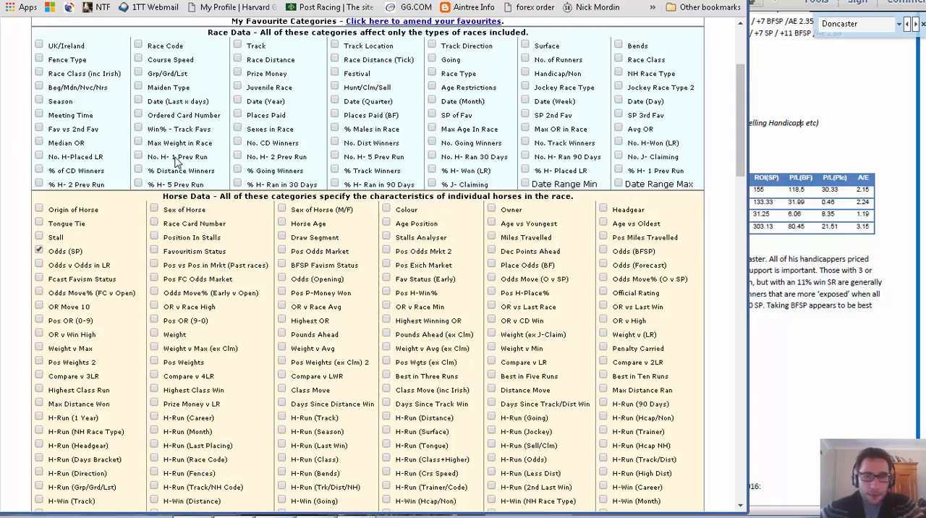
scroll(176, 161, down, 20)
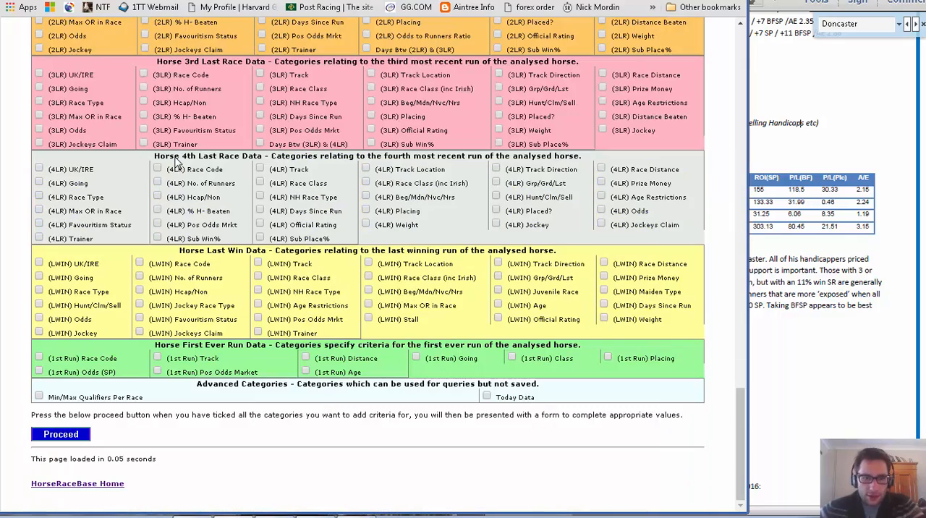
click(61, 434)
Set the upper limit of Odds (SP) to 17.00, submit it and compare the system's performance with the PDF.
click(160, 228)
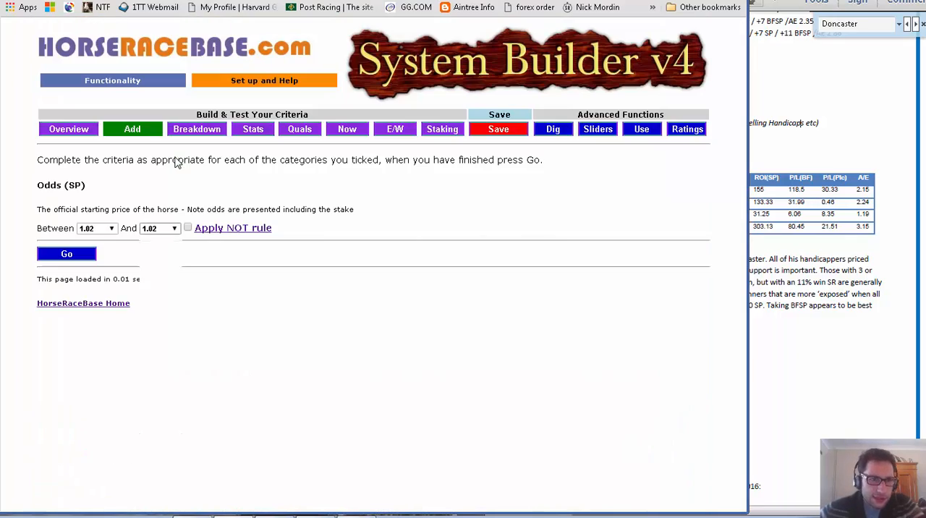
scroll(155, 333, down, 15)
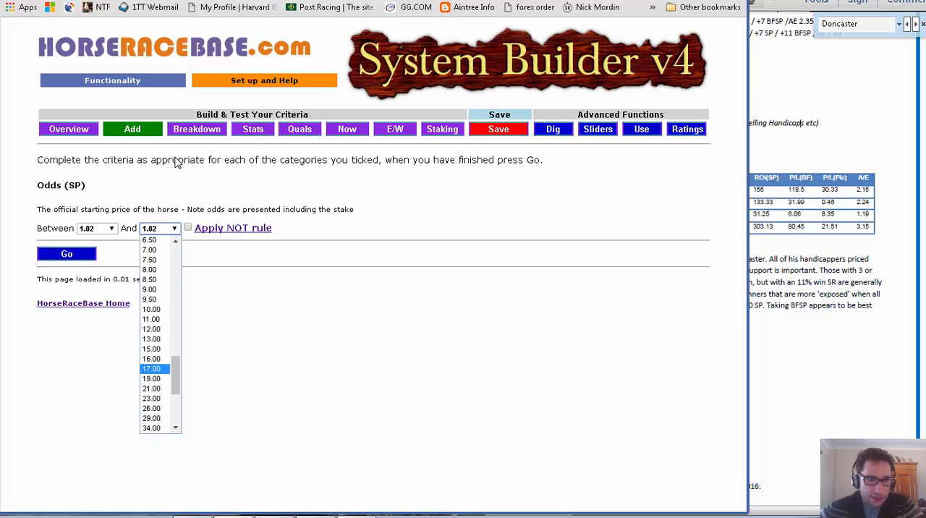
click(151, 368)
key(alt+Tab)
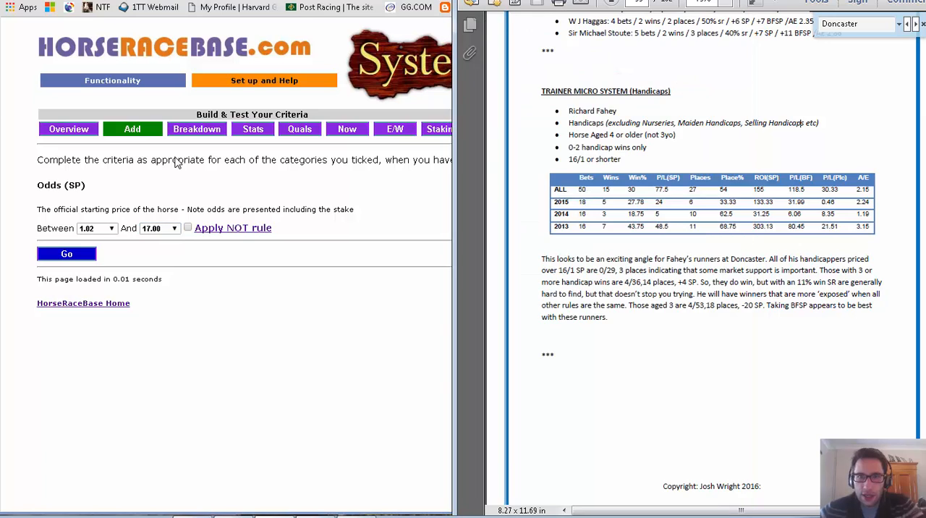
key(alt+Tab)
key(Return)
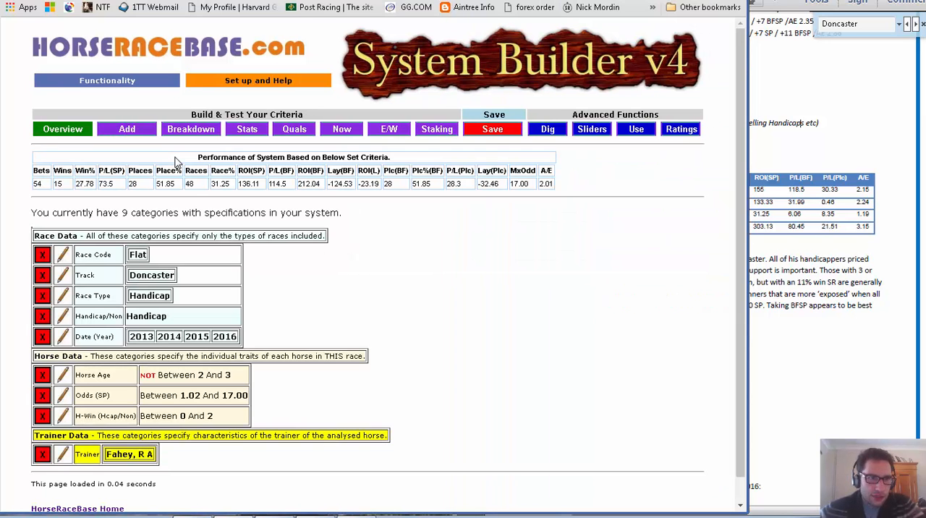
key(alt+Tab)
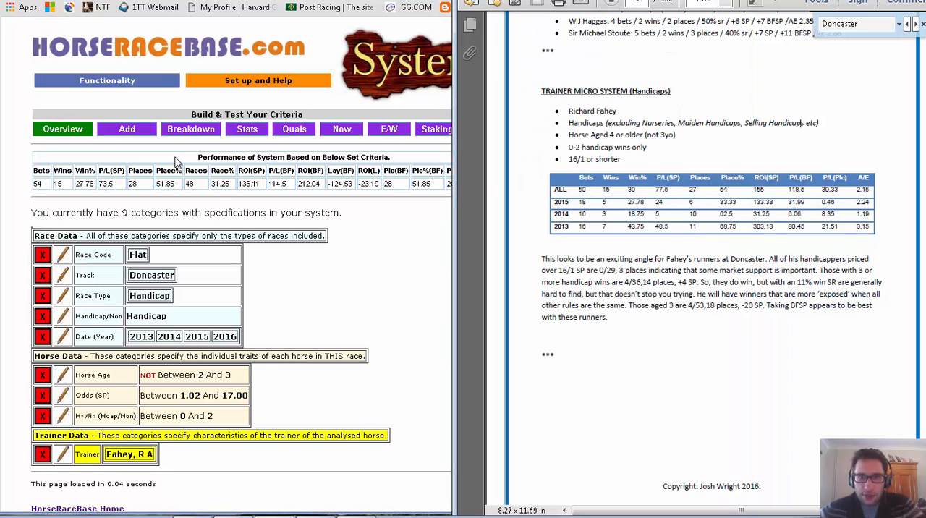
key(alt+Tab)
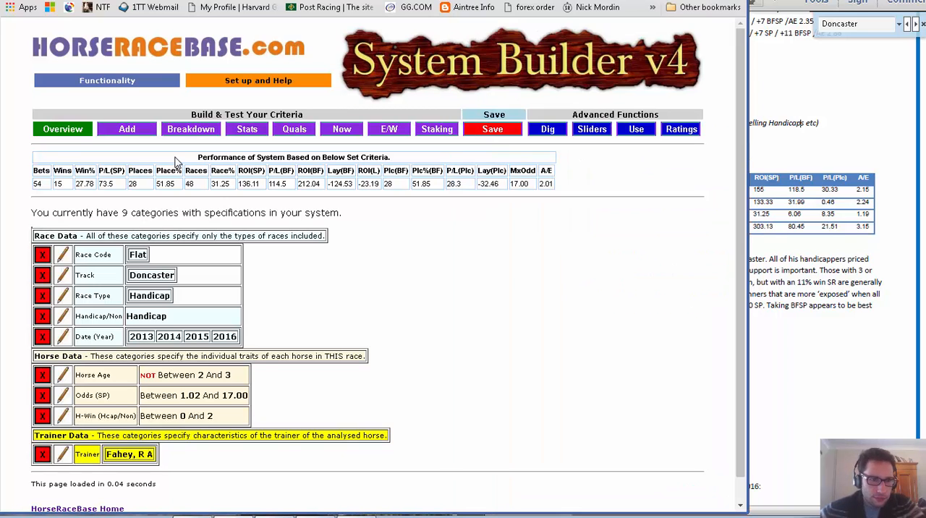
Review the system's yearly statistics and its list of qualifying horses, and return to the system overview.
click(246, 129)
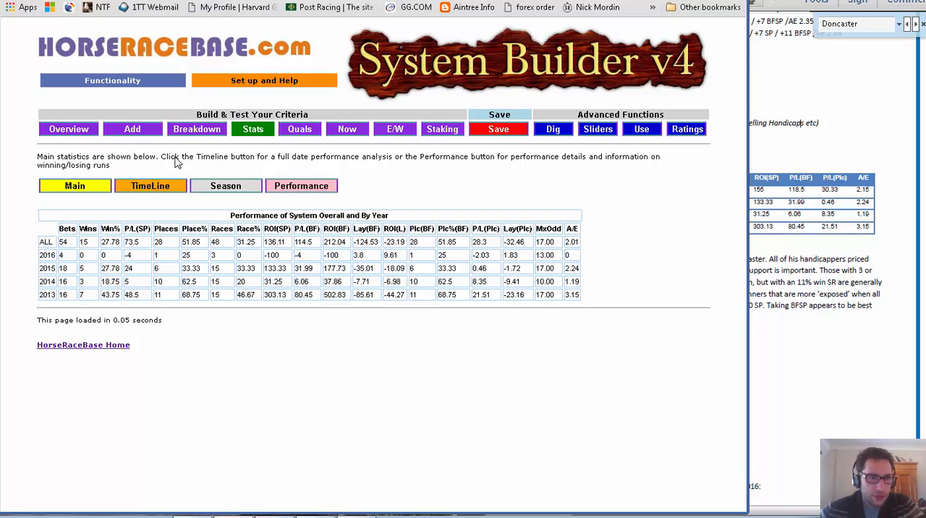
click(300, 129)
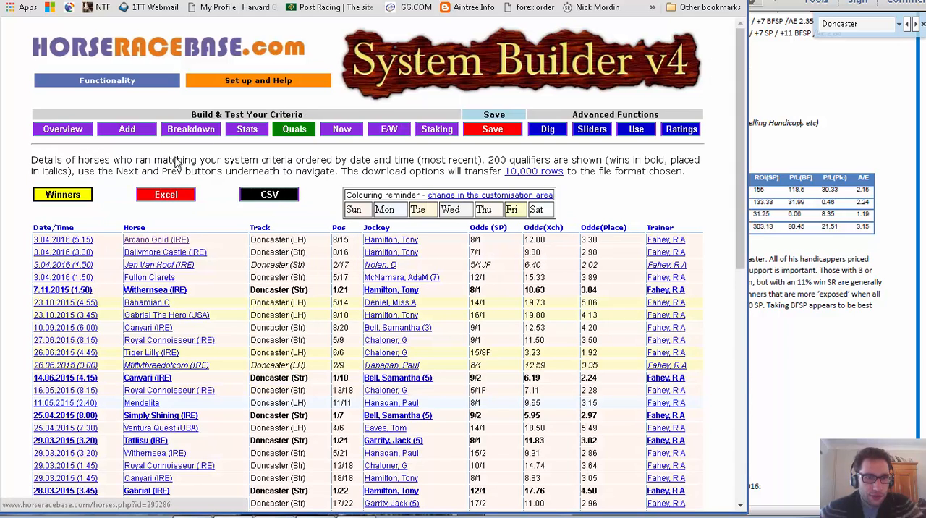
scroll(175, 164, down, 1)
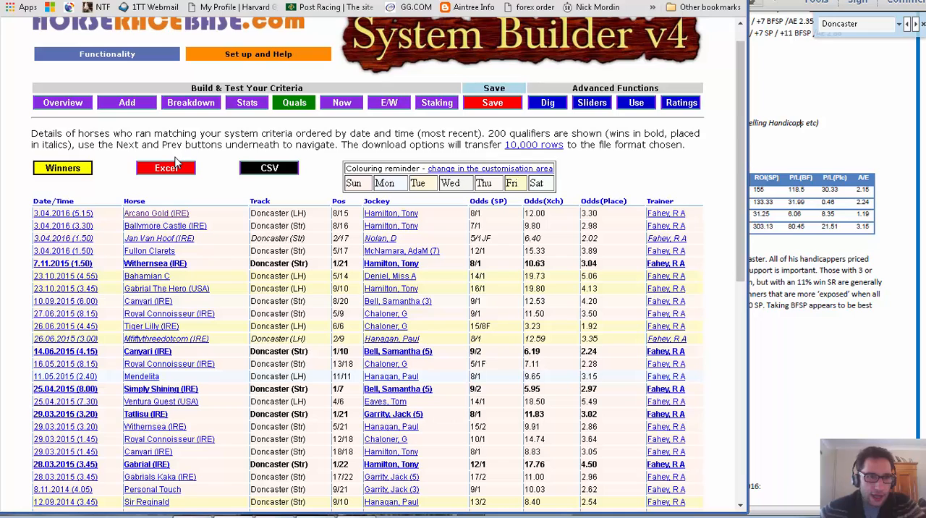
click(63, 102)
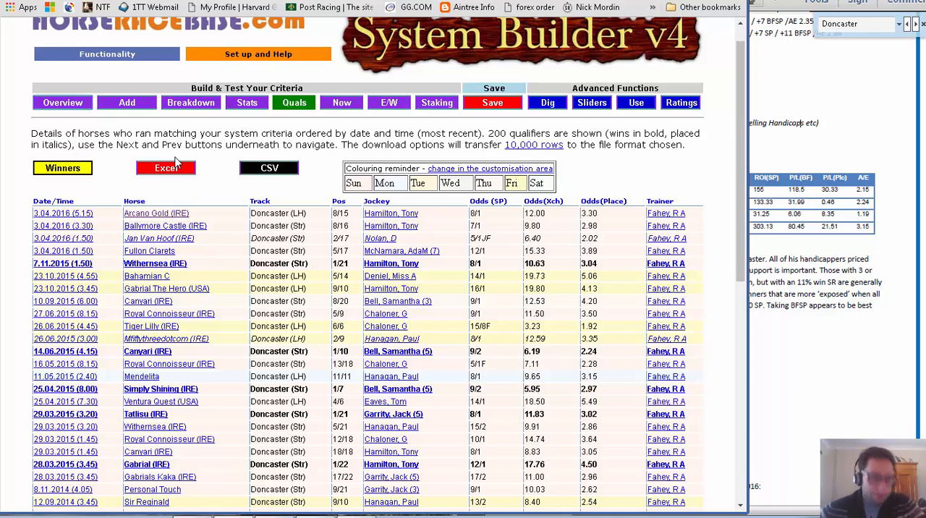
scroll(174, 161, down, 1)
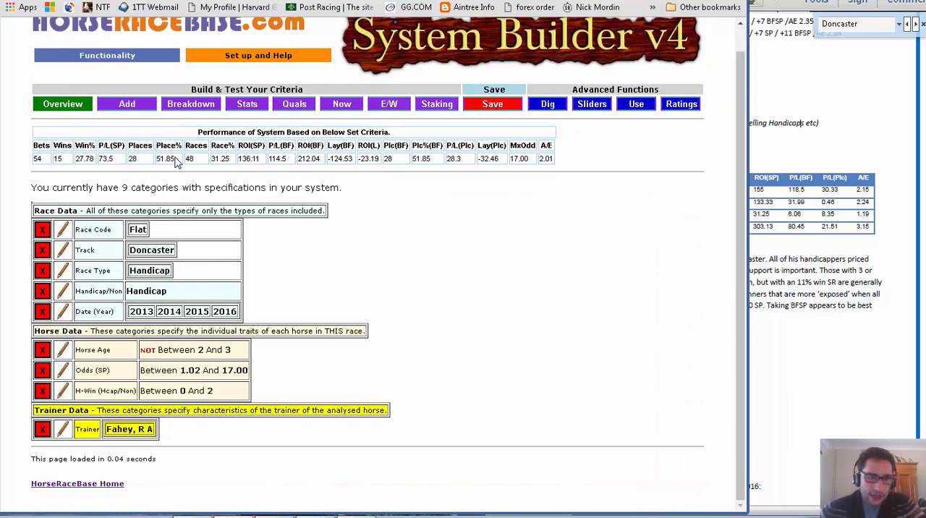
Remove the Odds (SP) criteria from the system and open the page for saving it.
key(alt+Tab)
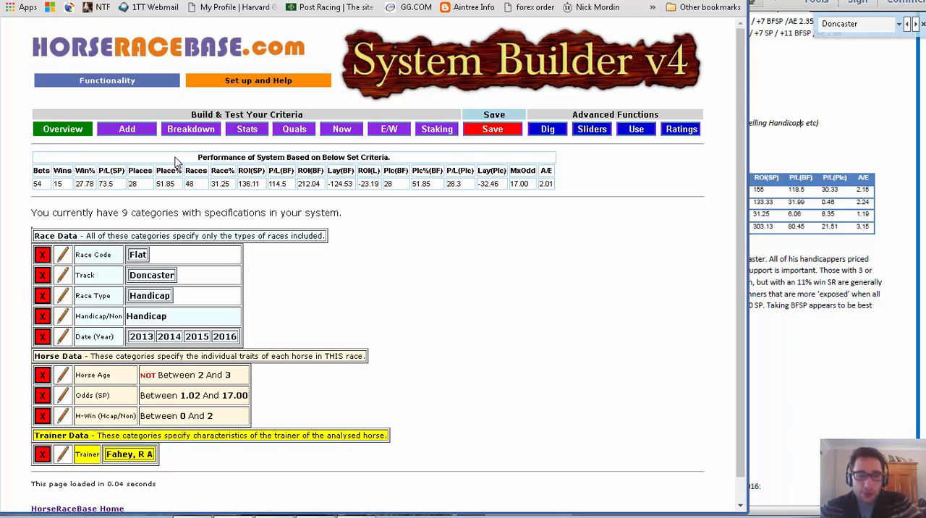
scroll(175, 161, down, 1)
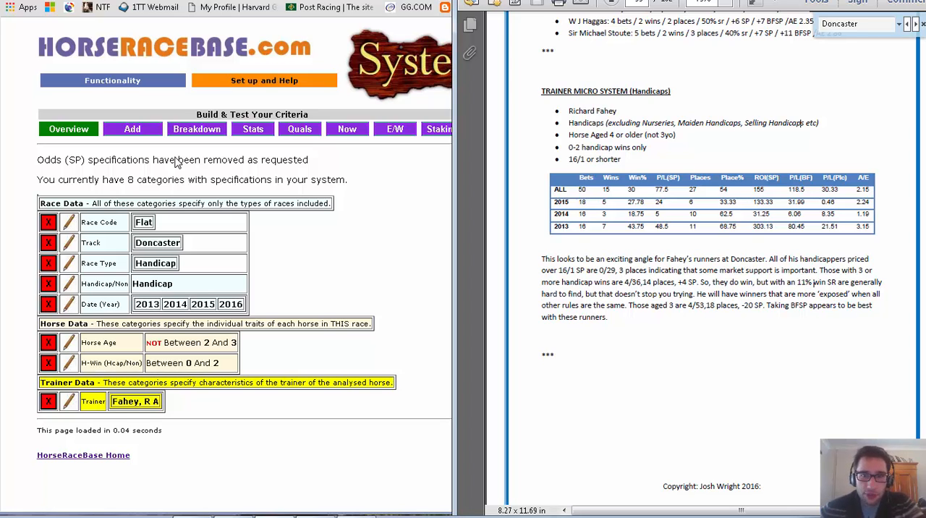
click(176, 158)
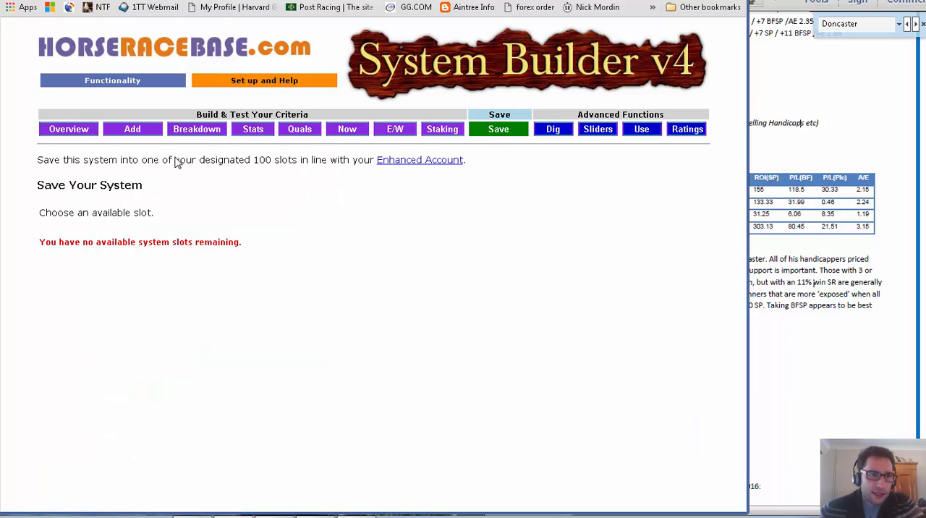
Open the V4 Saved Systems list and look through the stored systems down to slot 100.
mouse_move(113, 80)
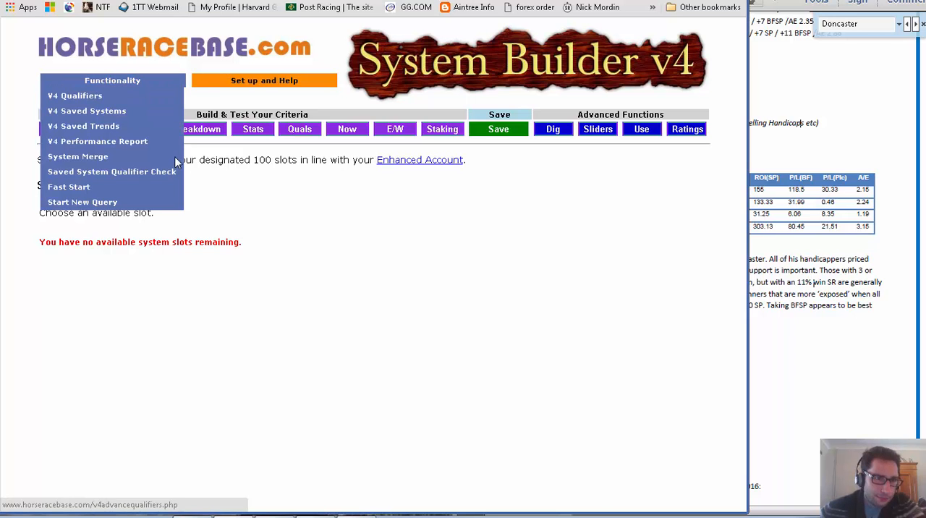
click(87, 110)
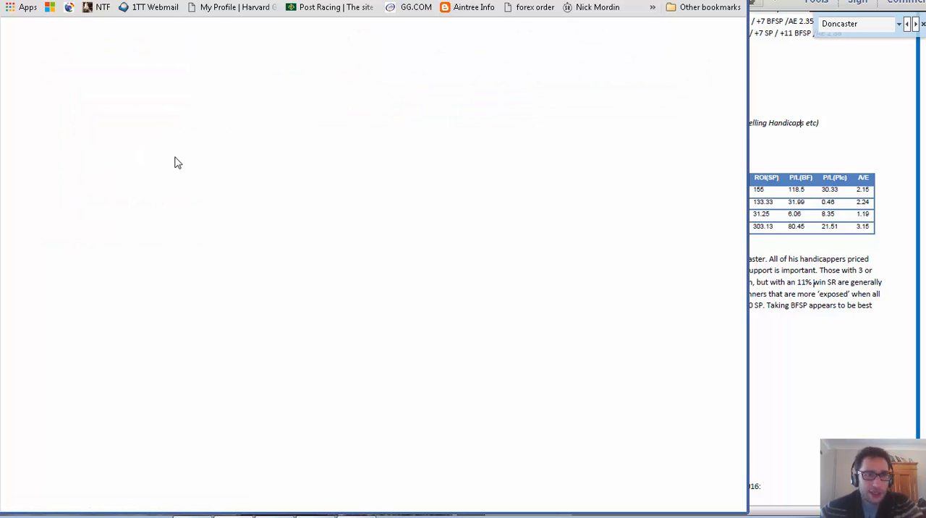
scroll(176, 162, down, 10)
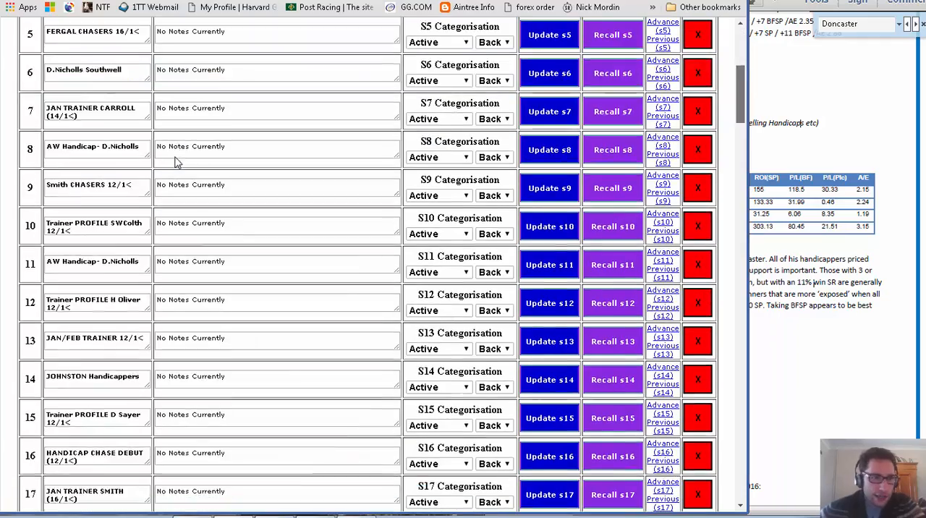
scroll(175, 162, down, 14)
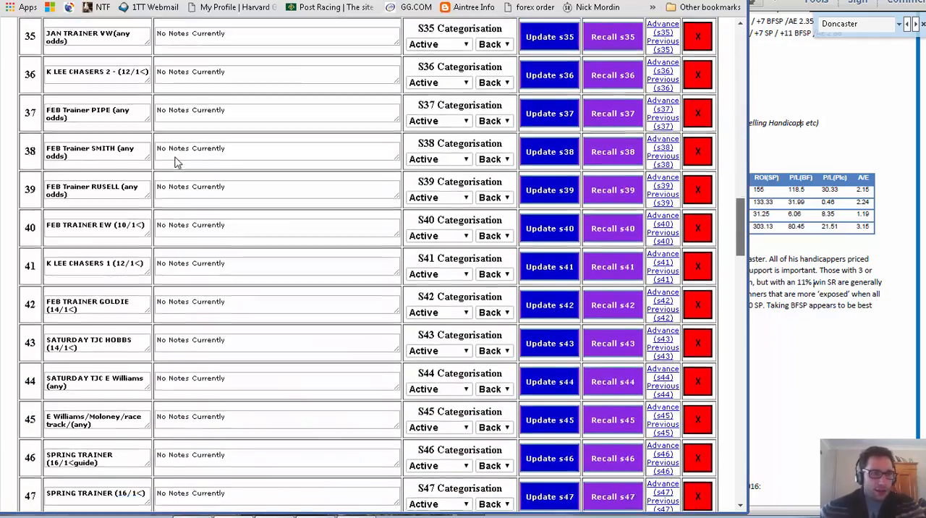
scroll(175, 162, down, 10)
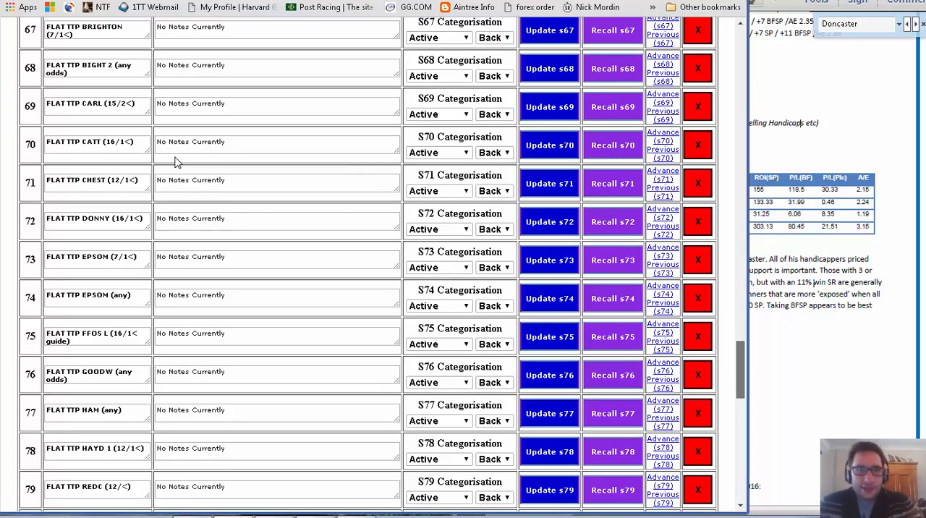
scroll(176, 163, down, 3)
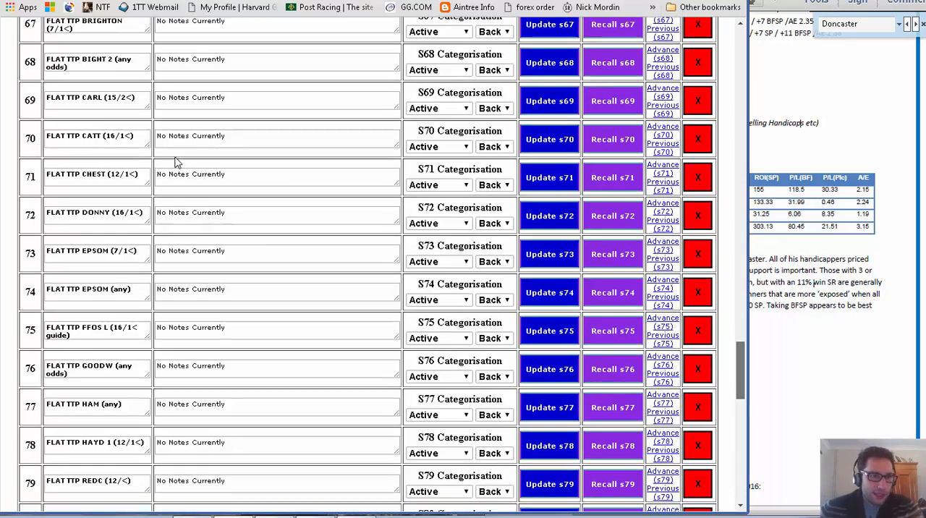
scroll(175, 162, down, 4)
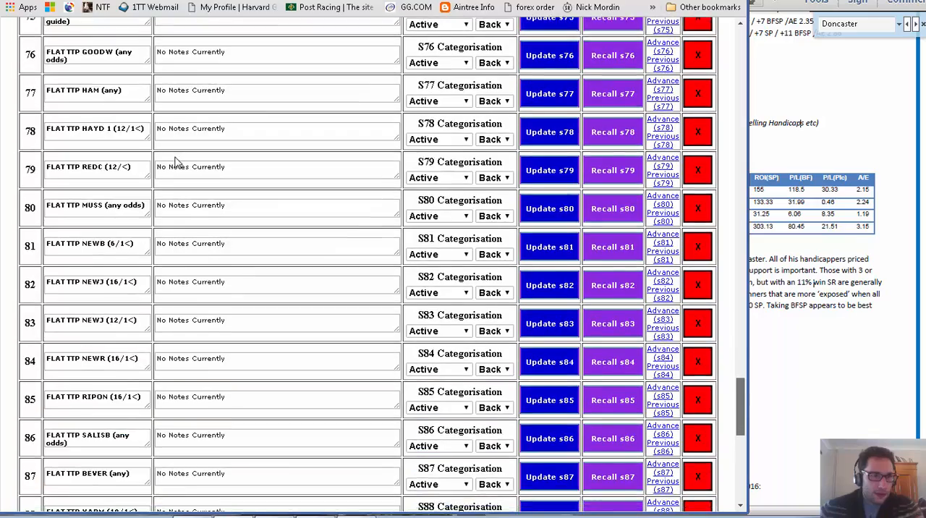
scroll(176, 162, down, 4)
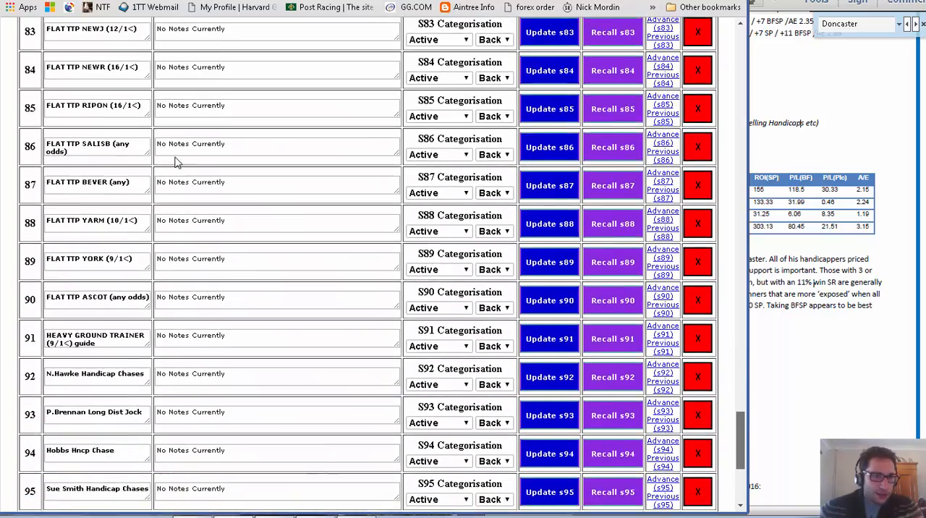
scroll(175, 163, down, 2)
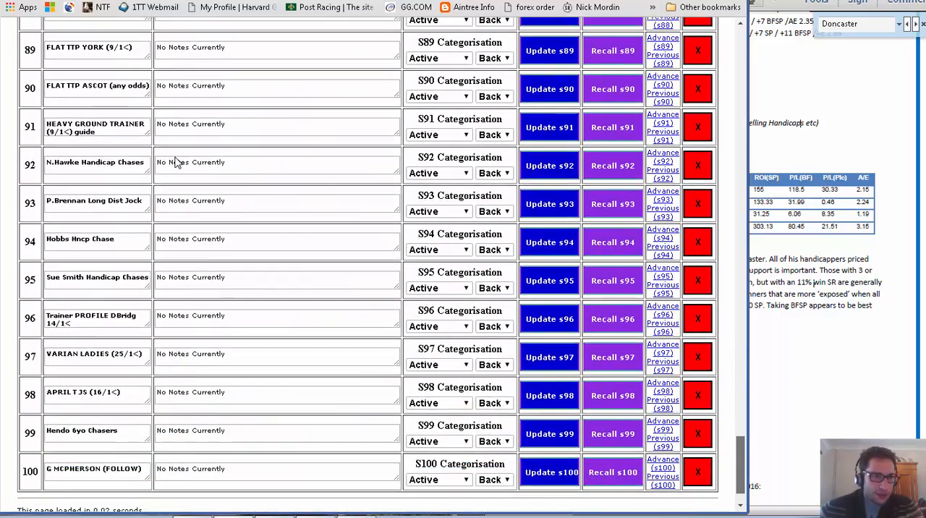
Look back over the FLAT TTP saved systems, including the DONNY (16/1<) entry, and return to the start of the list.
scroll(175, 162, up, 4)
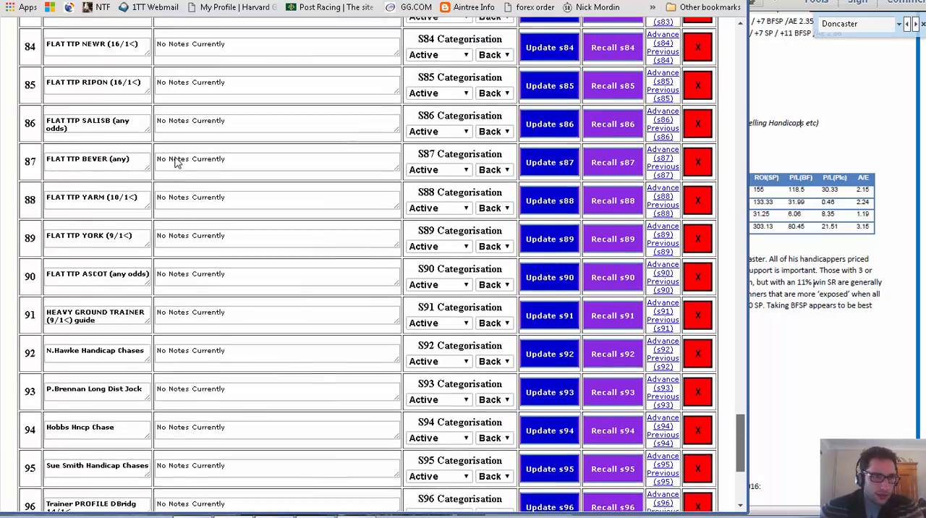
scroll(176, 162, up, 3)
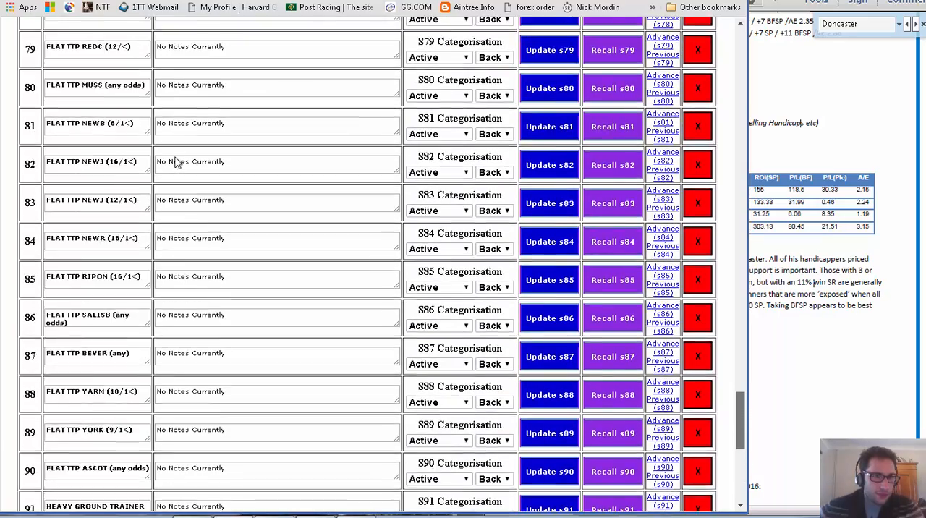
scroll(176, 162, up, 4)
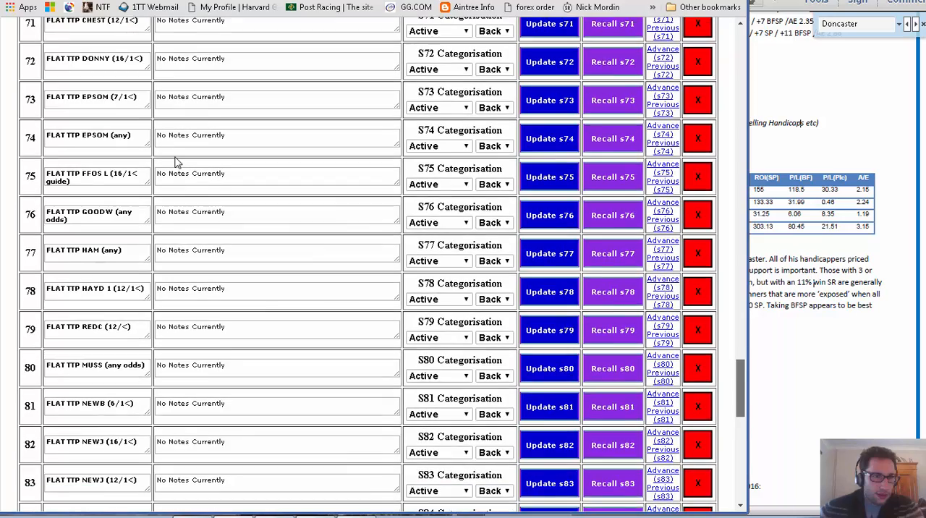
scroll(176, 162, up, 2)
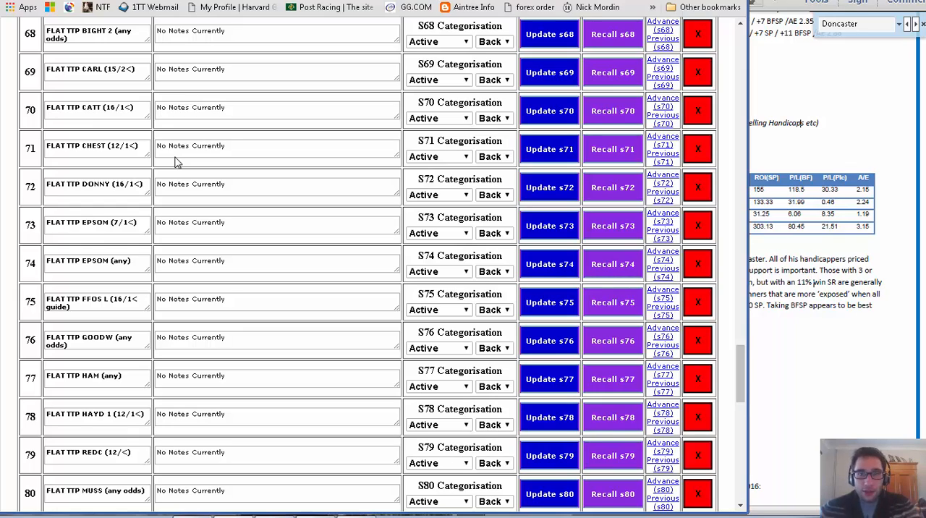
scroll(177, 163, up, 13)
scroll(177, 163, down, 2)
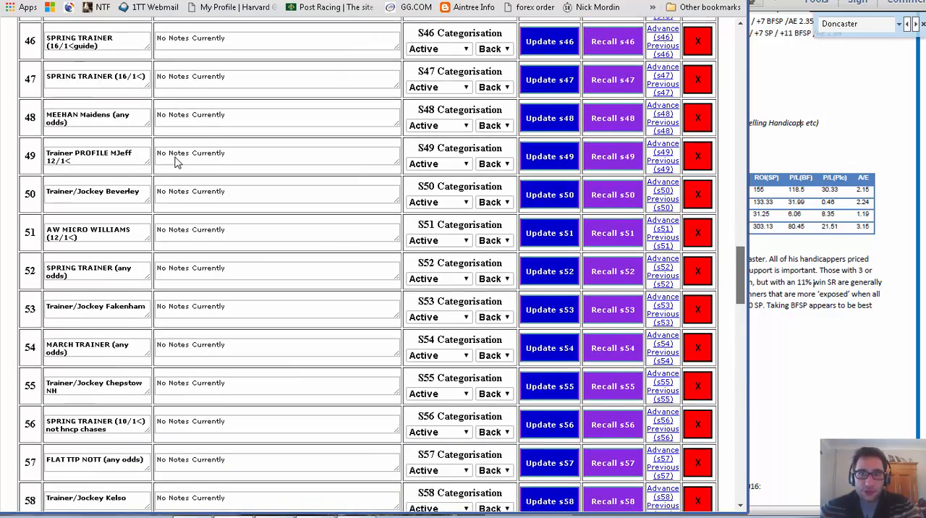
scroll(177, 162, up, 20)
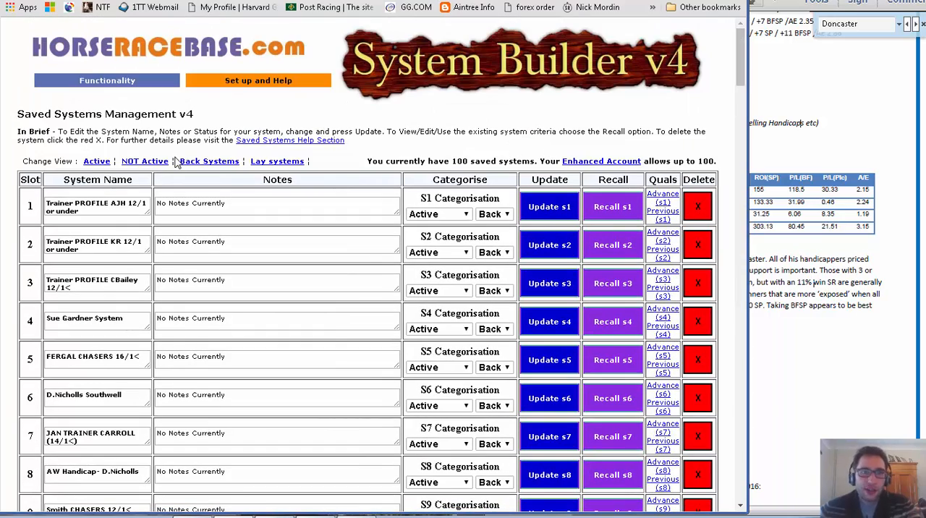
Open the V4 Qualifiers for today's races and move the PDF window to check the micro system rules alongside them.
mouse_move(108, 80)
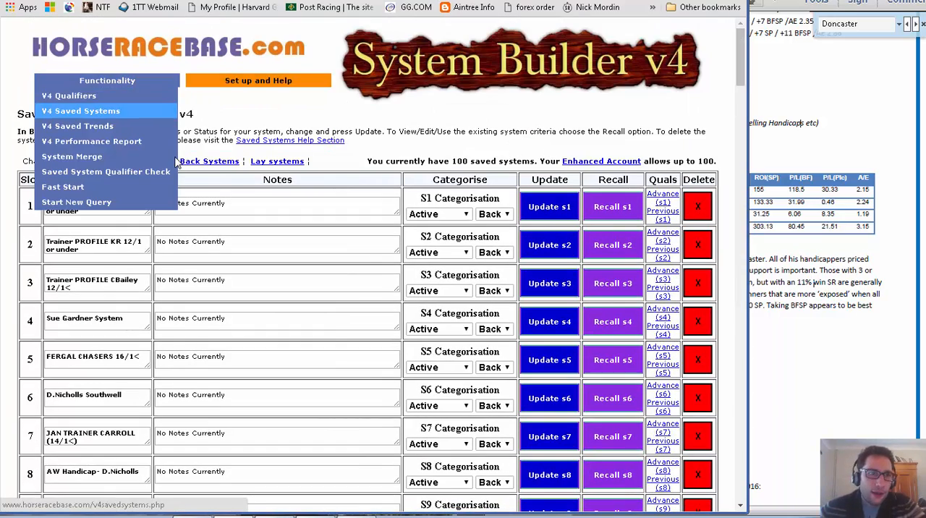
click(79, 109)
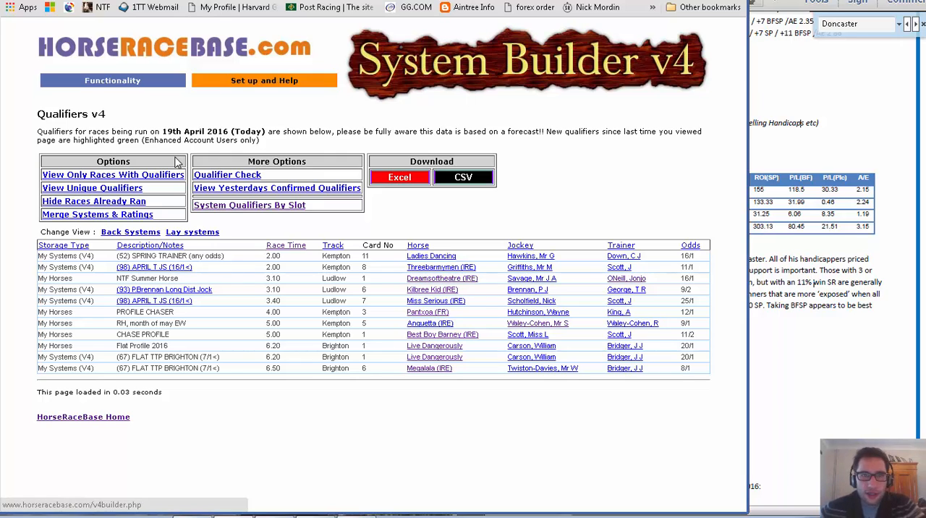
key(alt+Tab)
drag(688, 1, 492, 10)
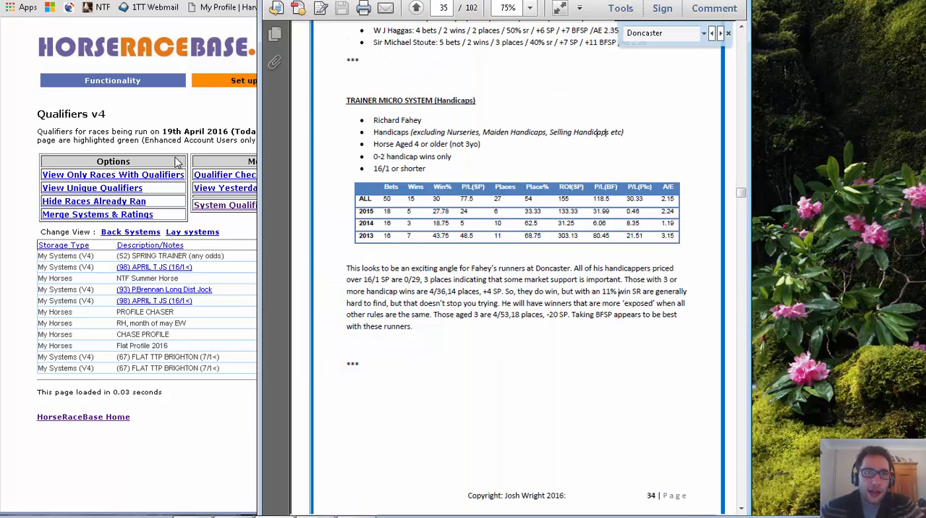
key(alt+Tab)
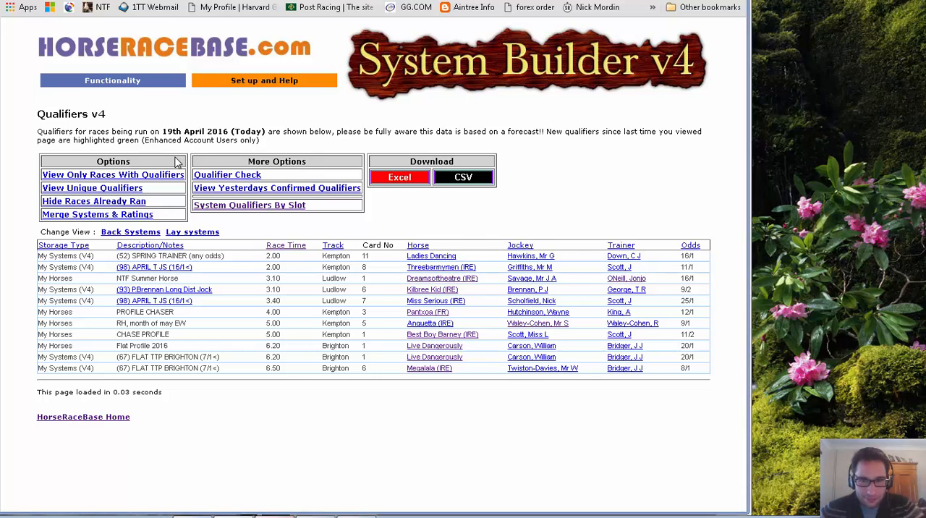
Open the category selection page and examine the available Race Data and Horse Data categories against the PDF's micro system rules.
key(alt+Tab)
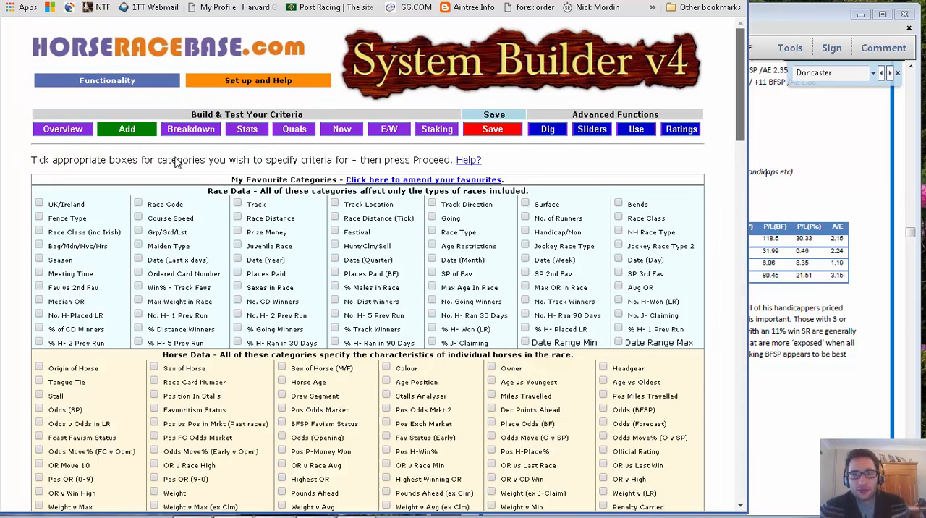
scroll(176, 163, down, 4)
scroll(176, 163, down, 2)
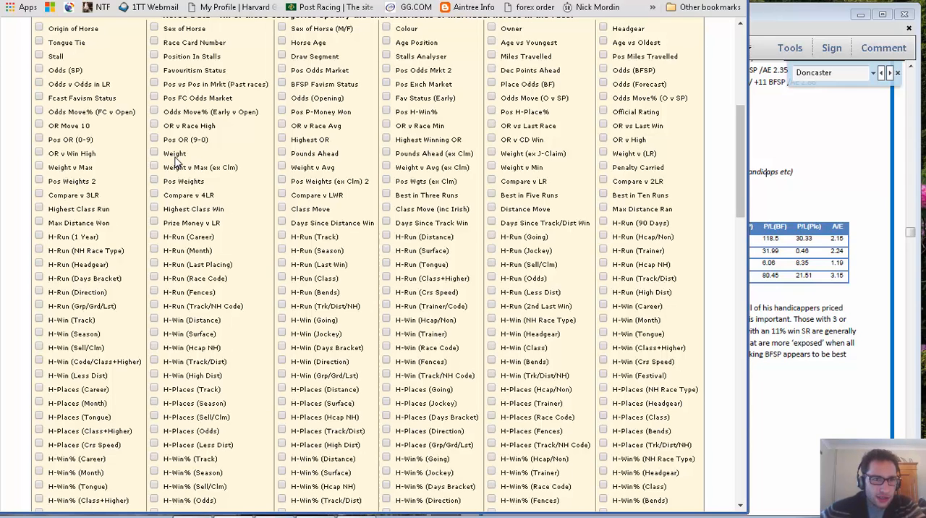
scroll(175, 163, down, 1)
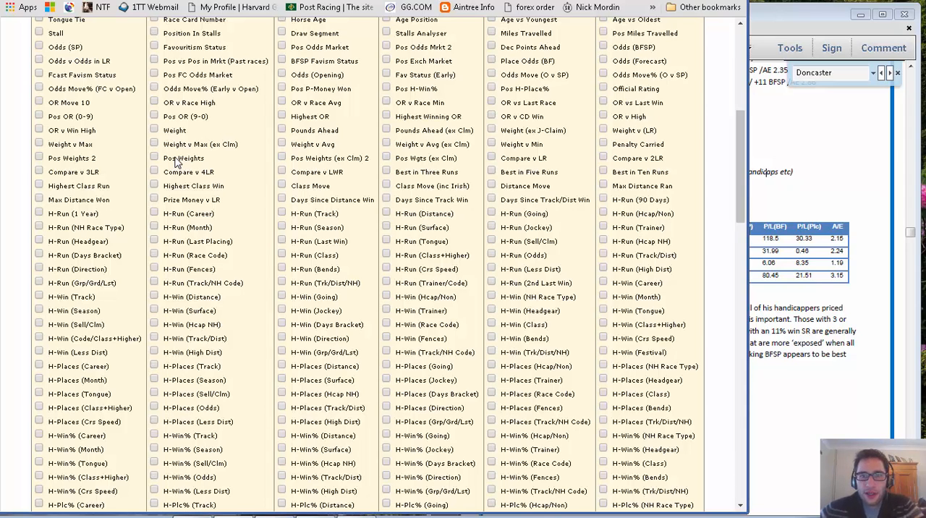
key(alt+Tab)
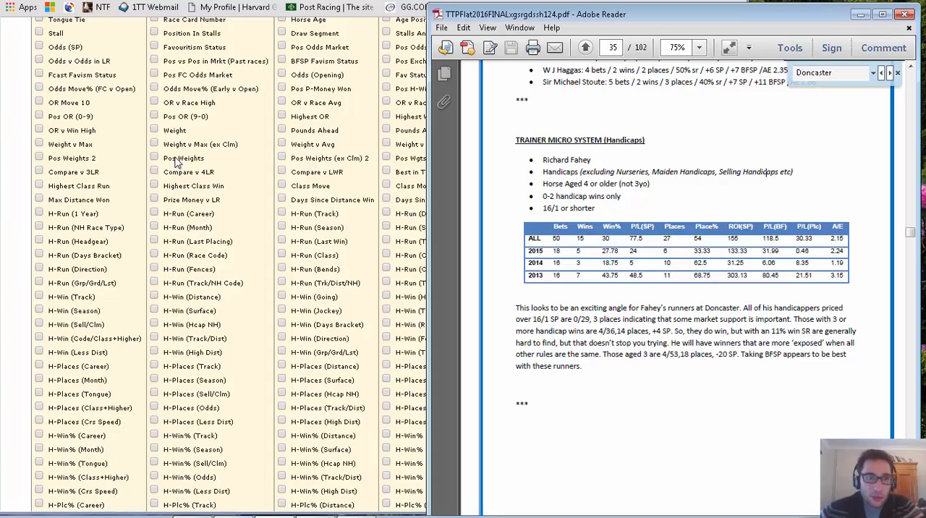
key(alt+Tab)
scroll(176, 162, up, 3)
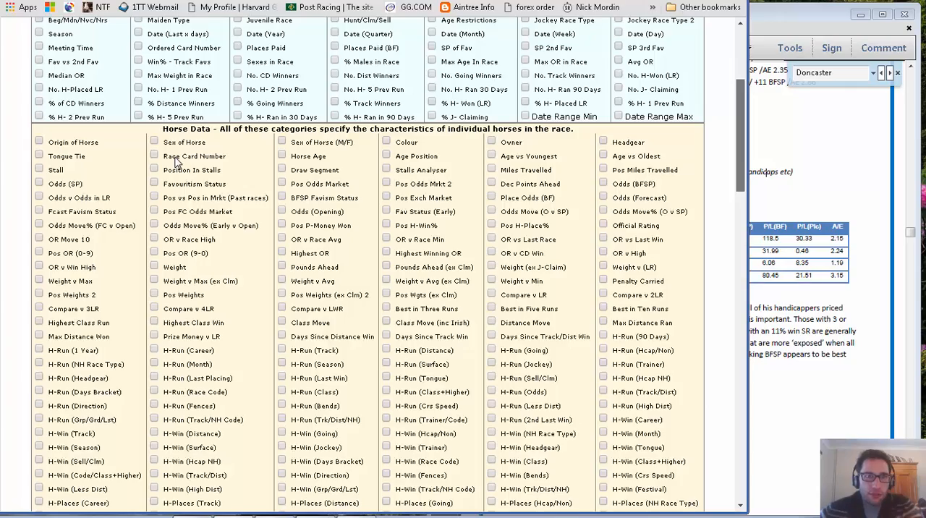
scroll(176, 162, up, 2)
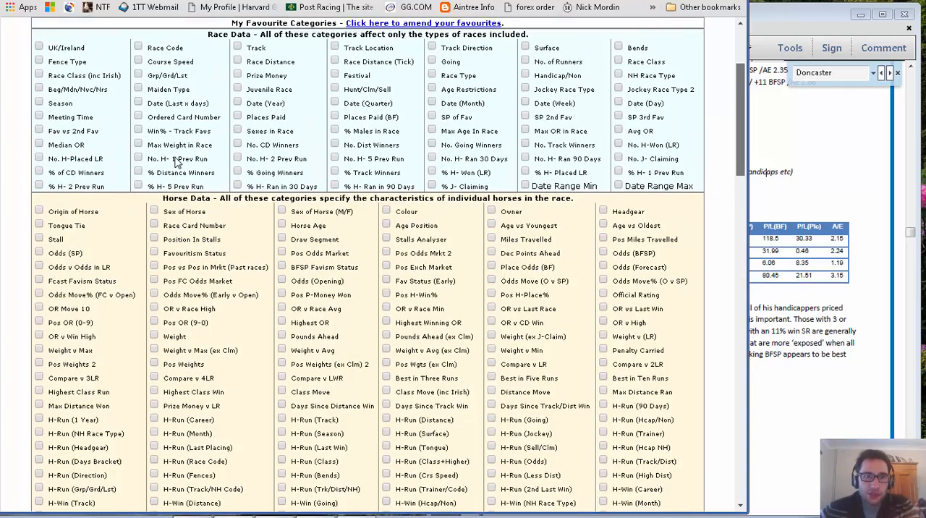
scroll(175, 163, up, 1)
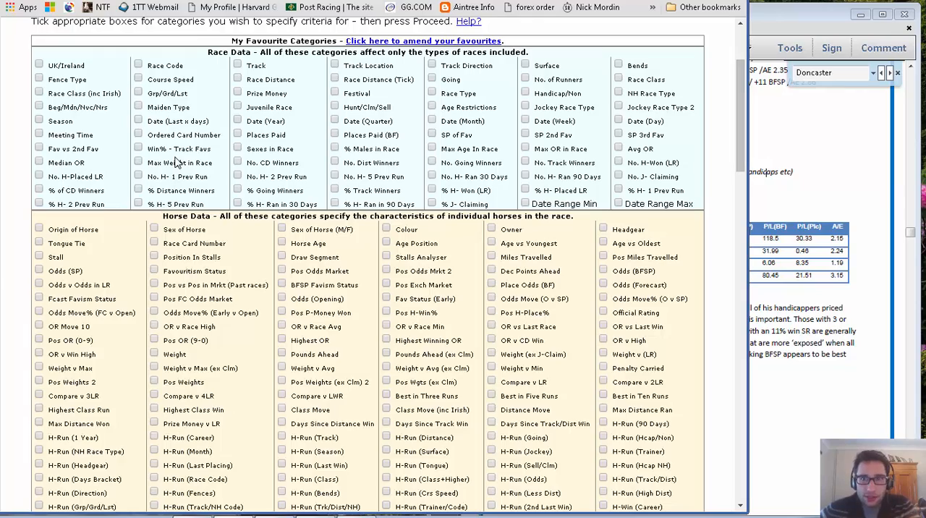
scroll(176, 163, down, 3)
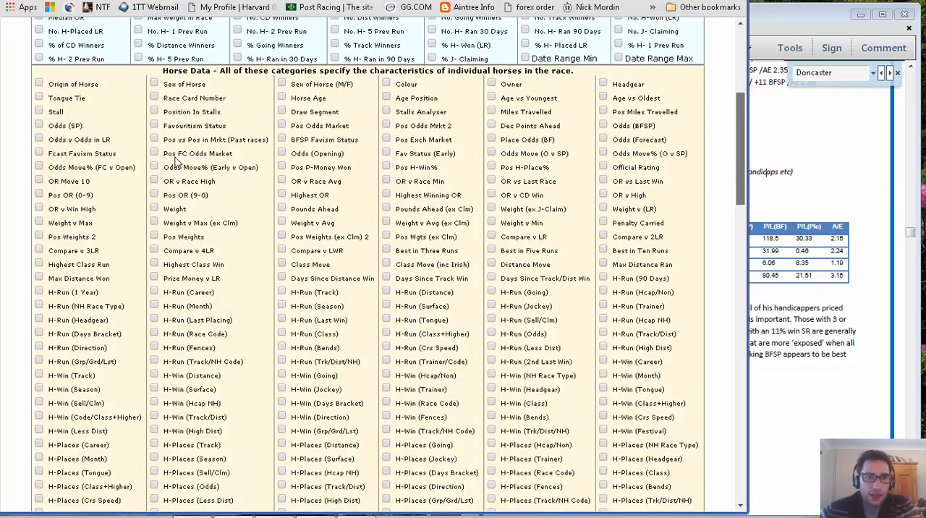
Examine the remaining categories for building criteria, from Horse, Jockey and Trainer Data down to the Stallion, Dam and previous-race sections.
scroll(176, 163, down, 1)
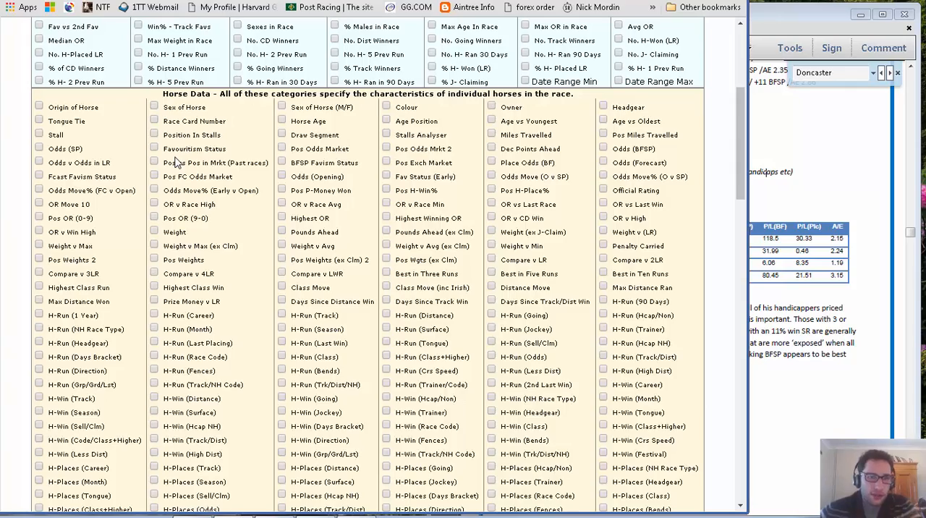
scroll(175, 163, down, 20)
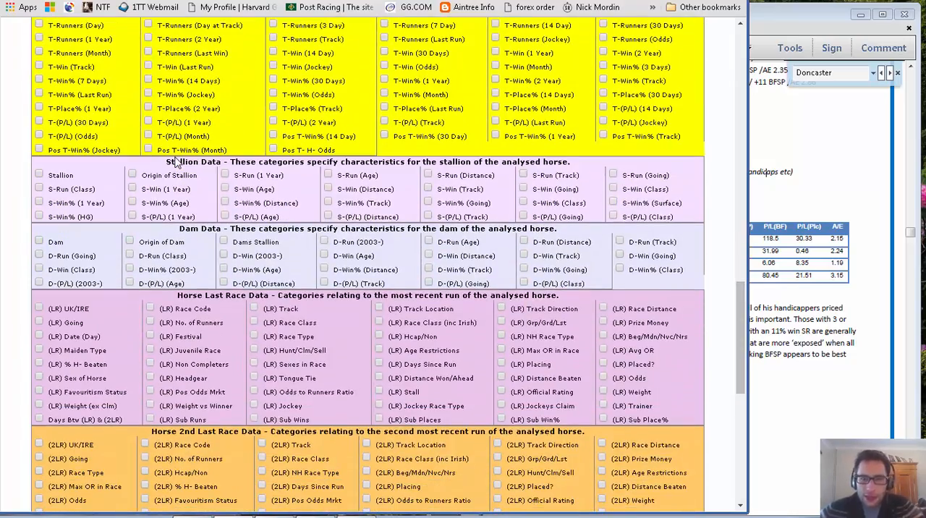
scroll(176, 163, down, 4)
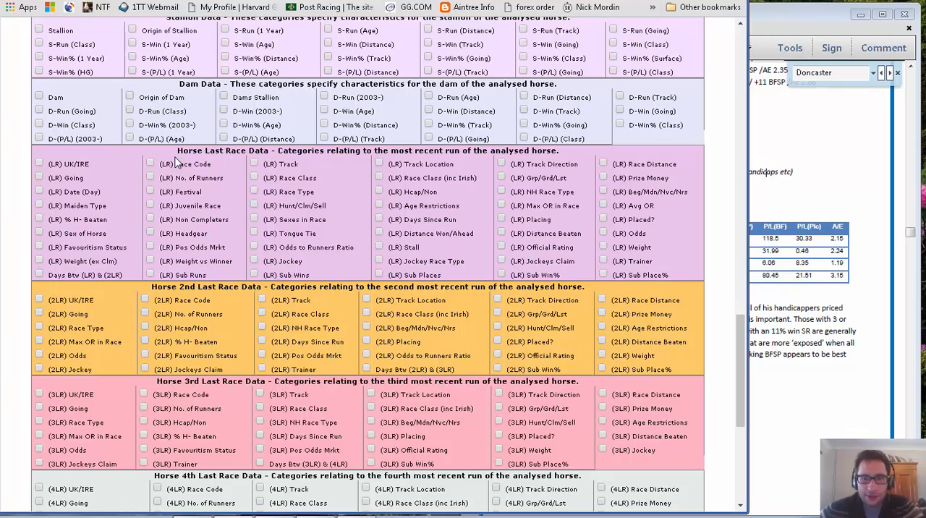
scroll(174, 162, up, 6)
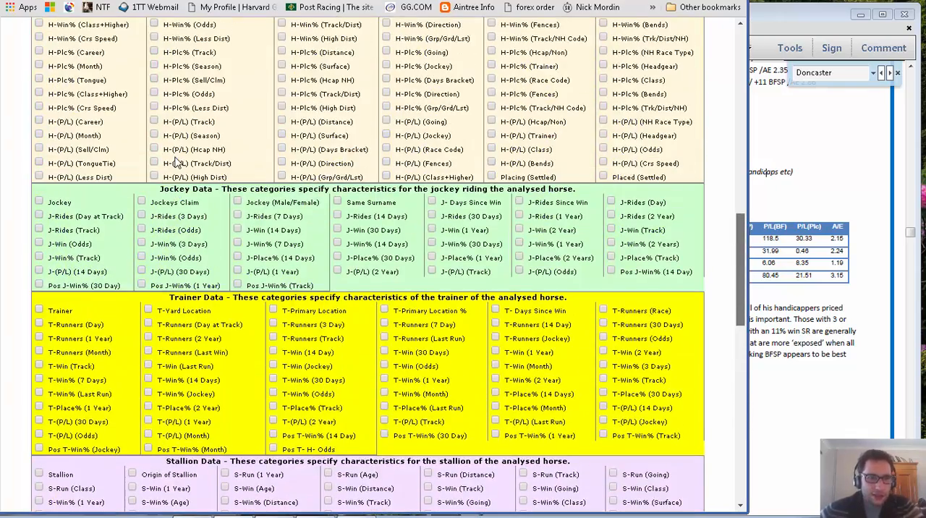
scroll(174, 162, up, 5)
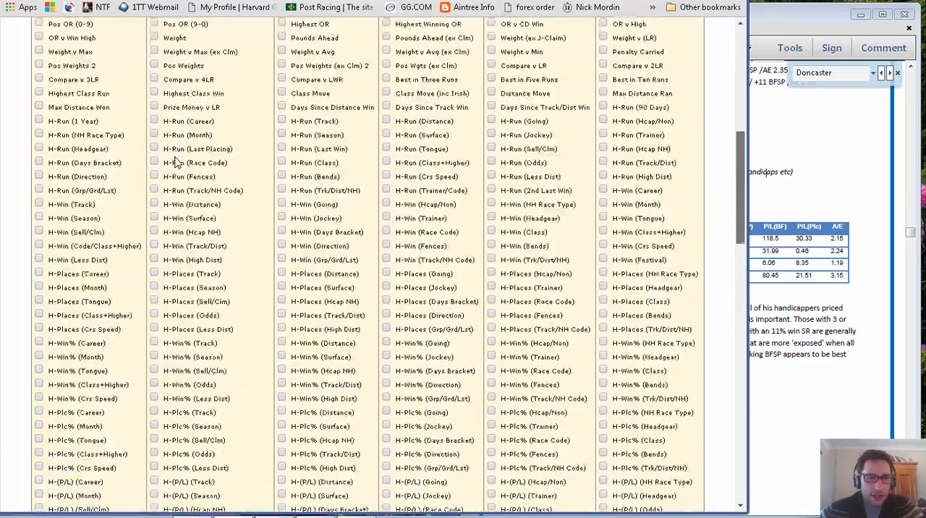
scroll(173, 163, up, 3)
scroll(174, 162, down, 3)
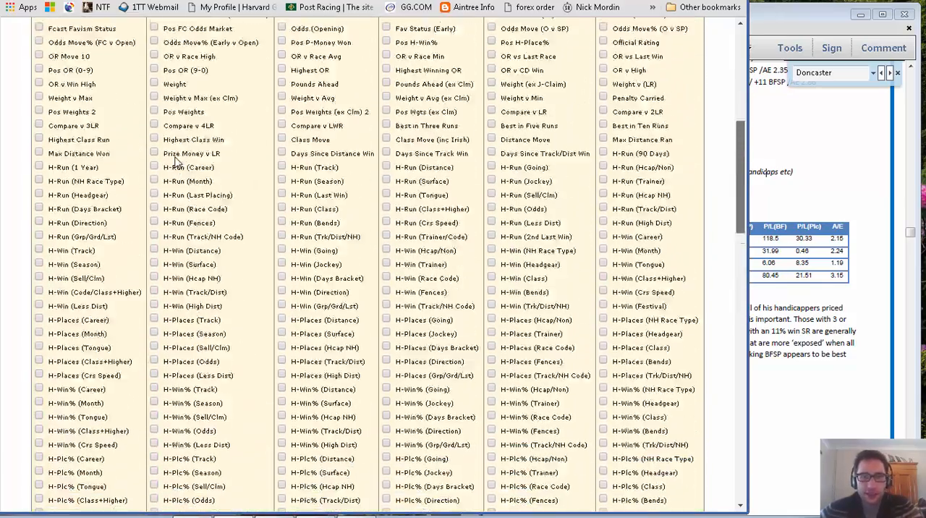
scroll(176, 163, down, 6)
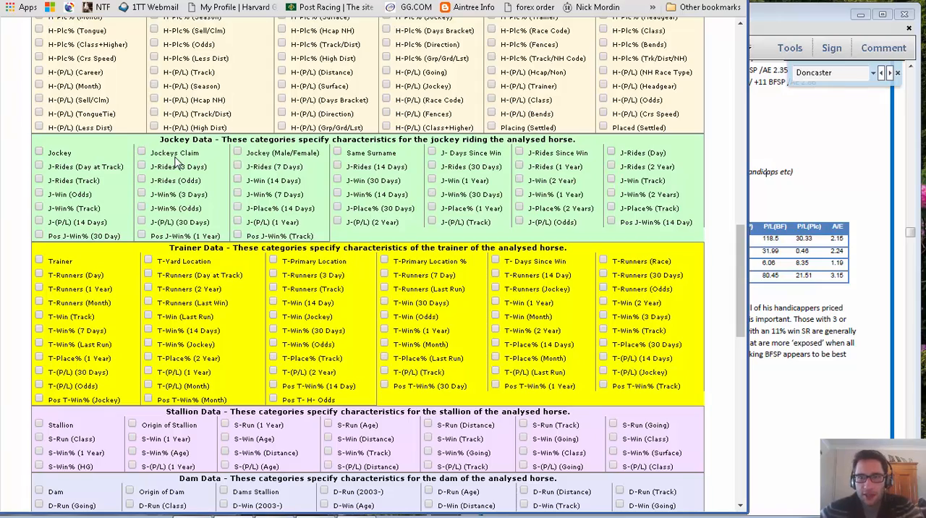
scroll(176, 163, up, 14)
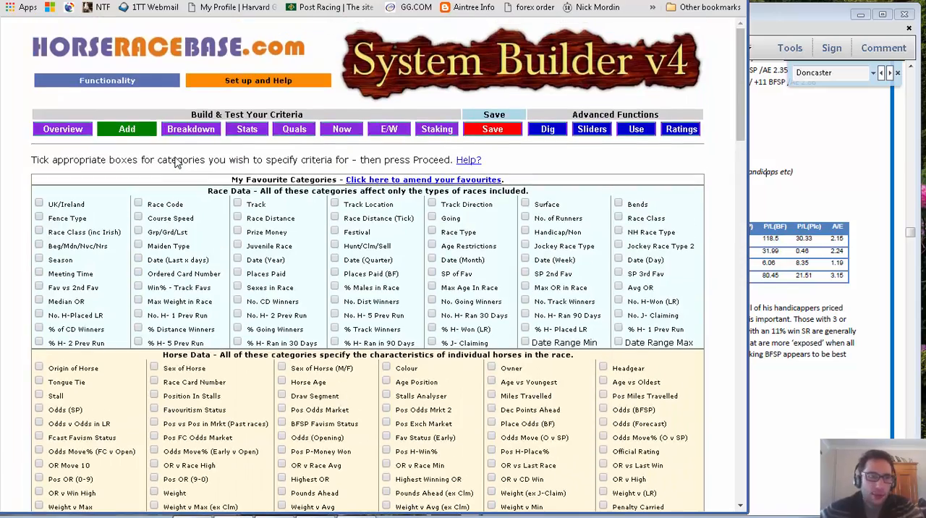
View the Add and Breakdown category pages, return to the system overview, and switch to the trainer micro system rules in Adobe Reader.
key(alt+Left)
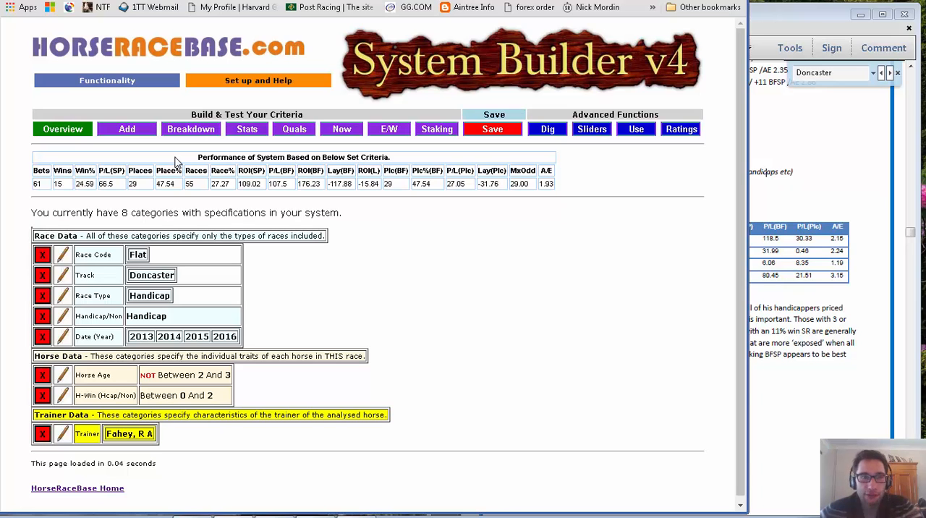
key(alt+Right)
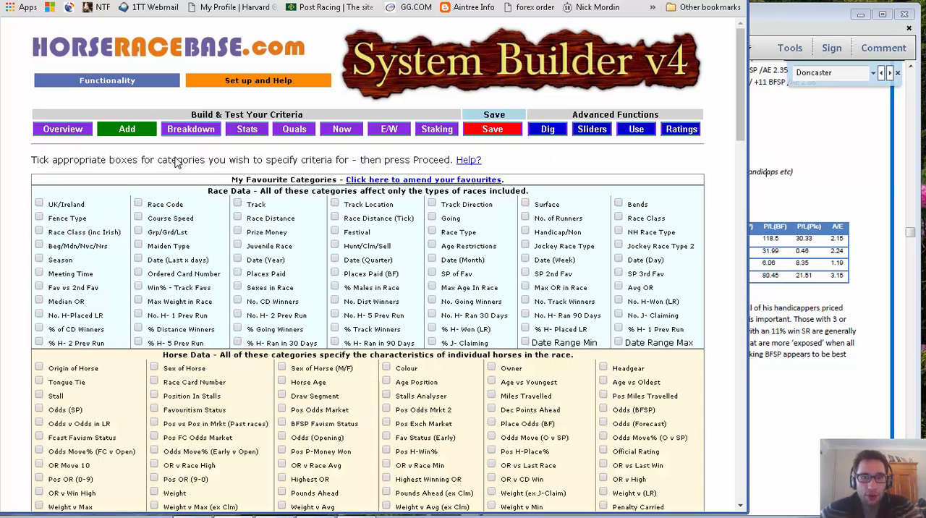
key(alt+Right)
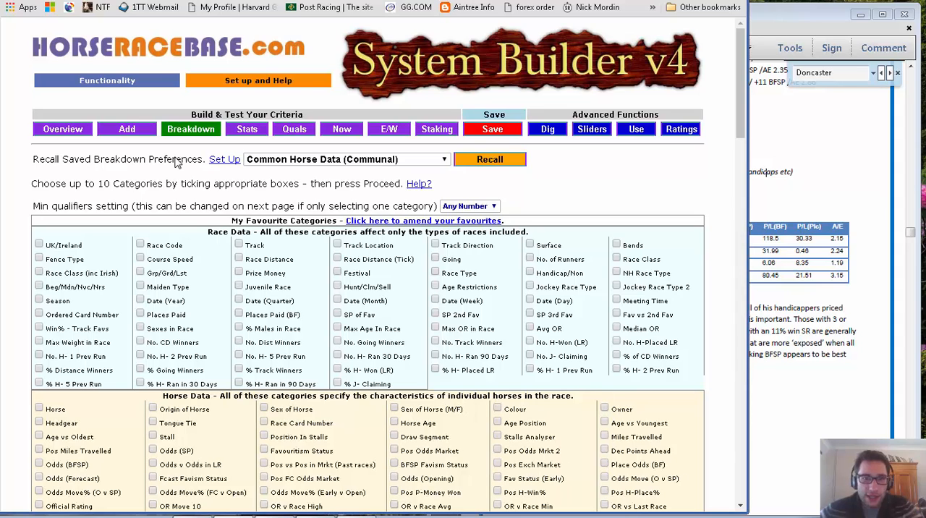
key(alt+Left)
key(alt+Left)
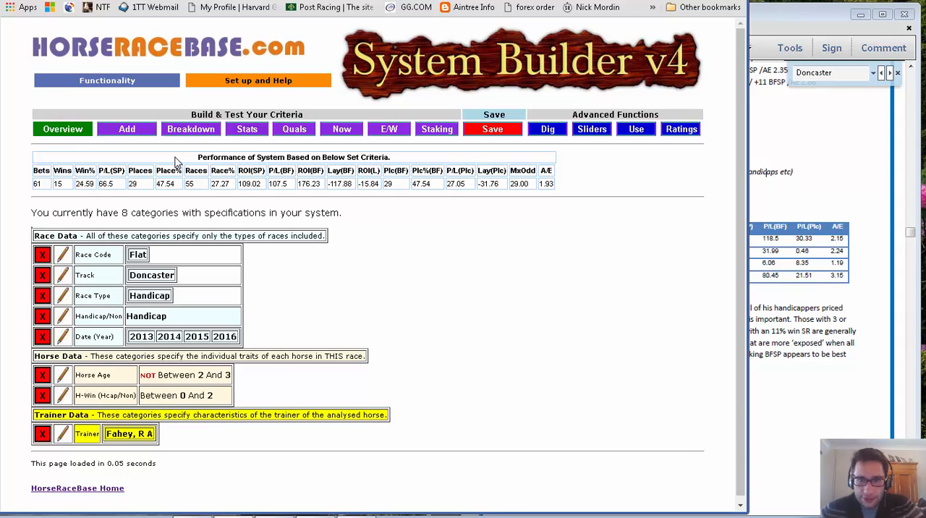
key(alt+Tab)
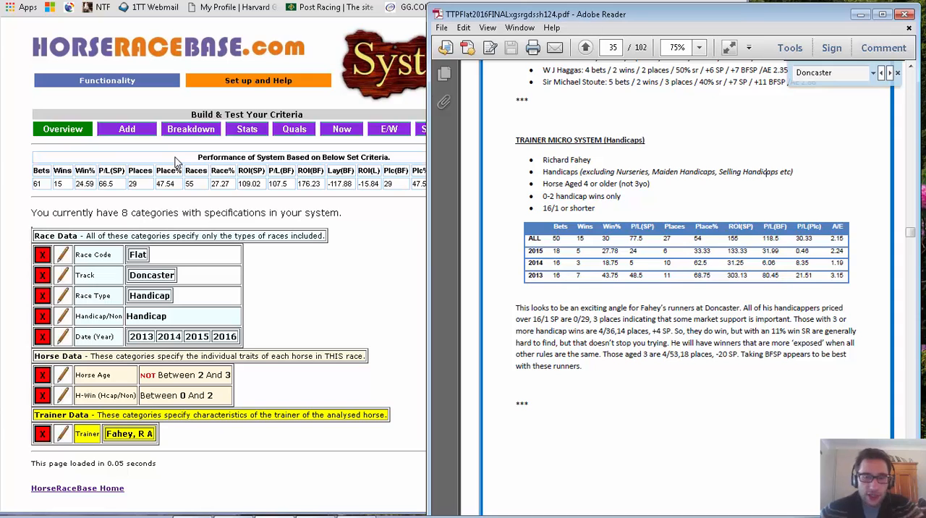